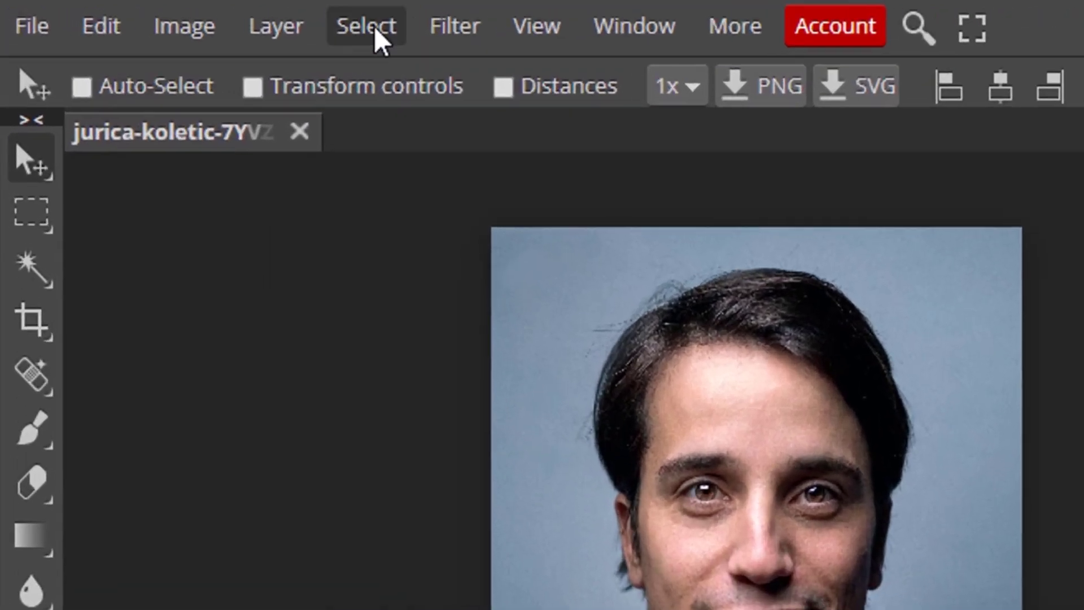
Open Magic Cut on the portrait and reset the red background marks over both shoulders' outer edges to grey, undecided areas
left_click(201, 17)
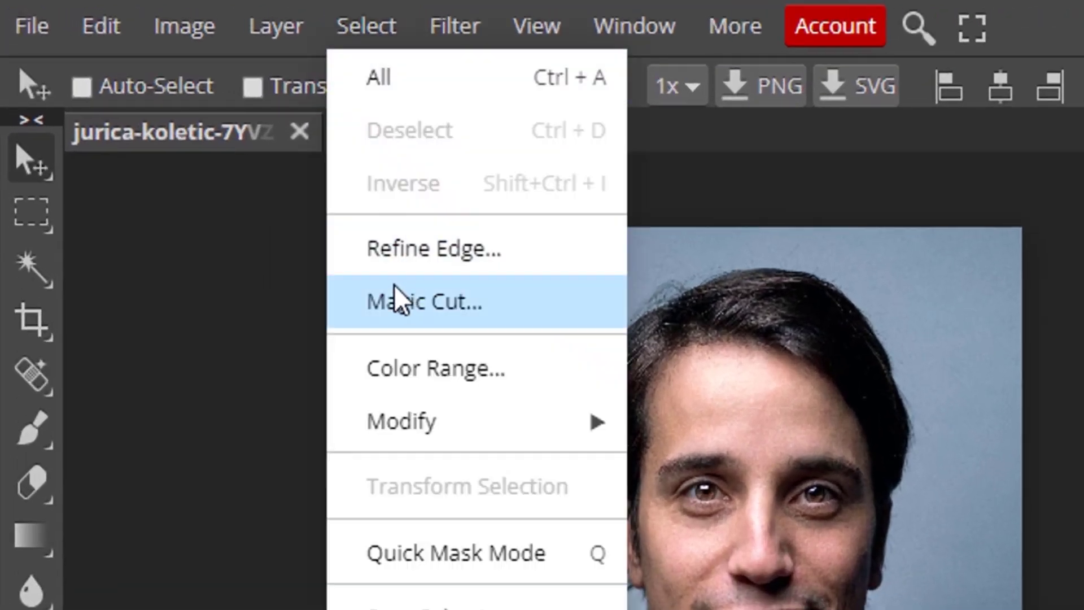
left_click(456, 314)
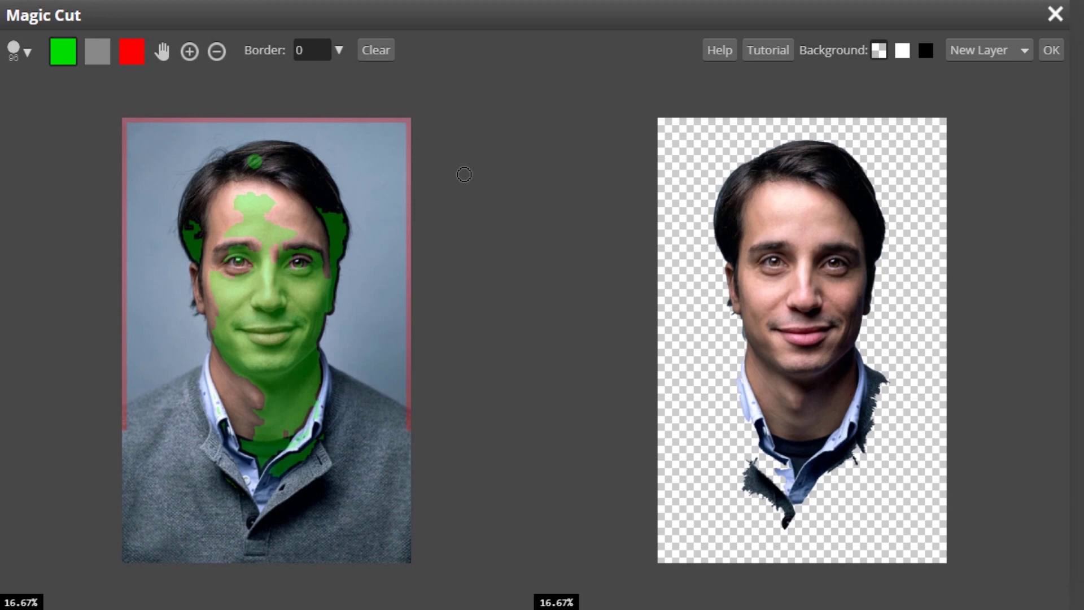
left_click(97, 52)
left_click_drag(124, 424, 123, 409)
left_click_drag(410, 431, 409, 411)
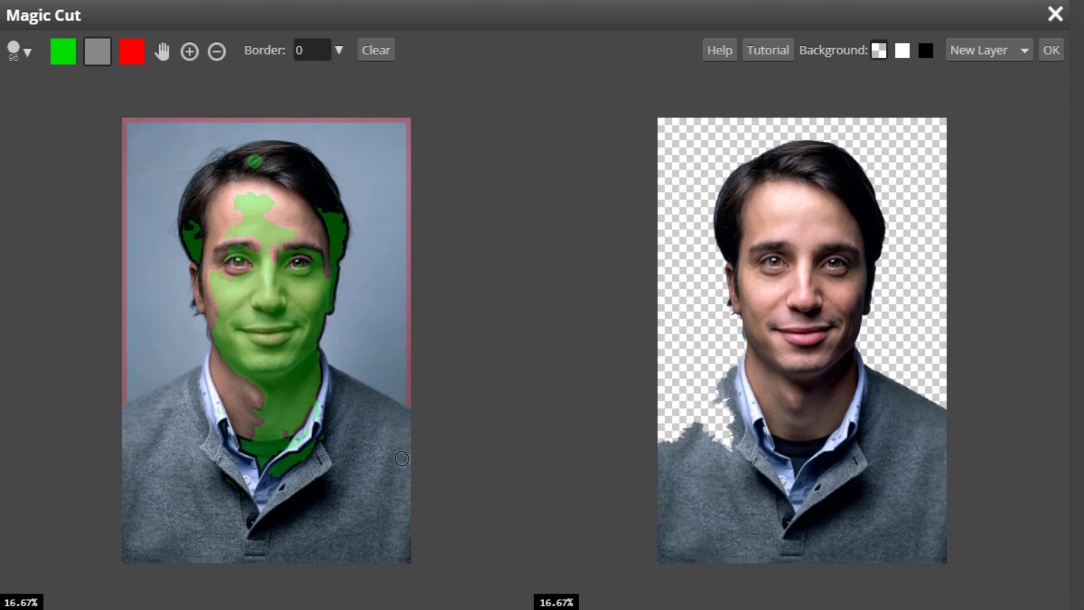
Mark the sweater's ragged shoulder as foreground in green and output the cutout as a Raster Mask
left_click(62, 52)
left_click_drag(170, 415, 151, 422)
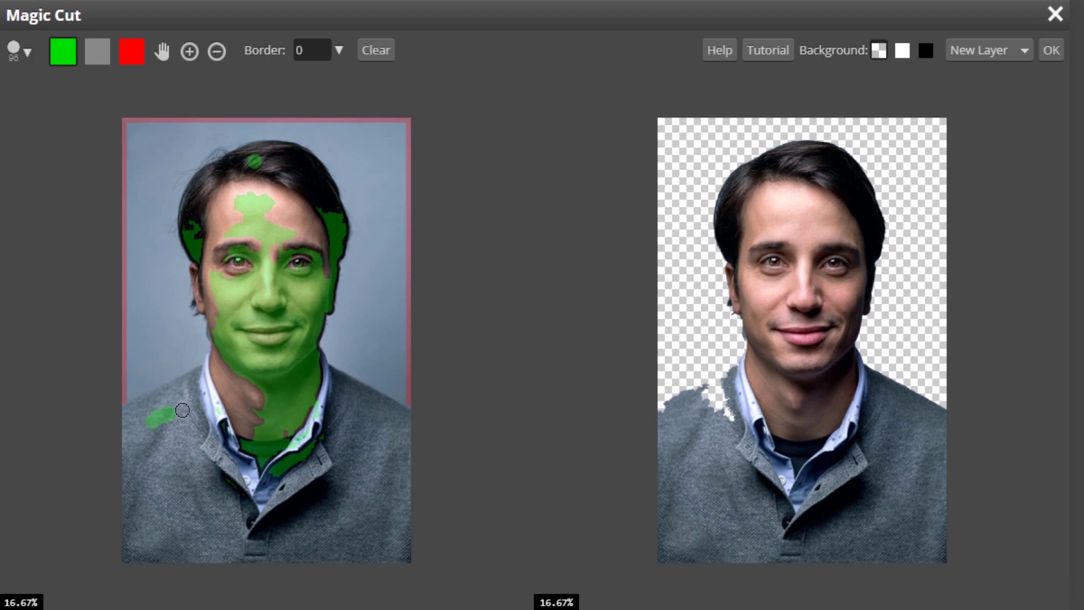
left_click(997, 56)
left_click(994, 88)
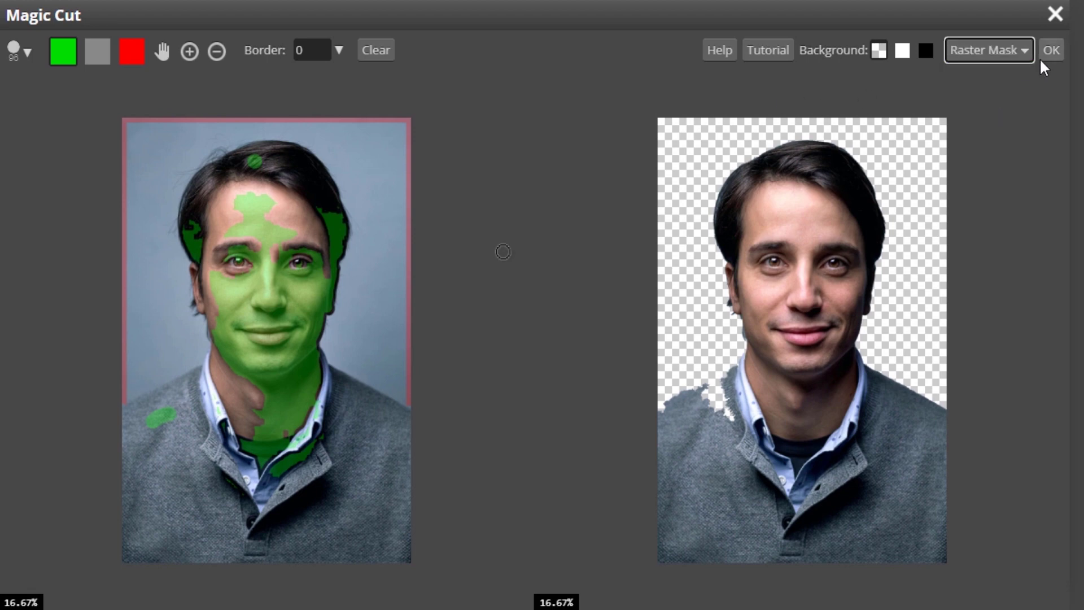
left_click(1049, 50)
Select the Background layer's raster mask and lower its density to 43 so the hidden areas show through
scroll(515, 229, "up", 5)
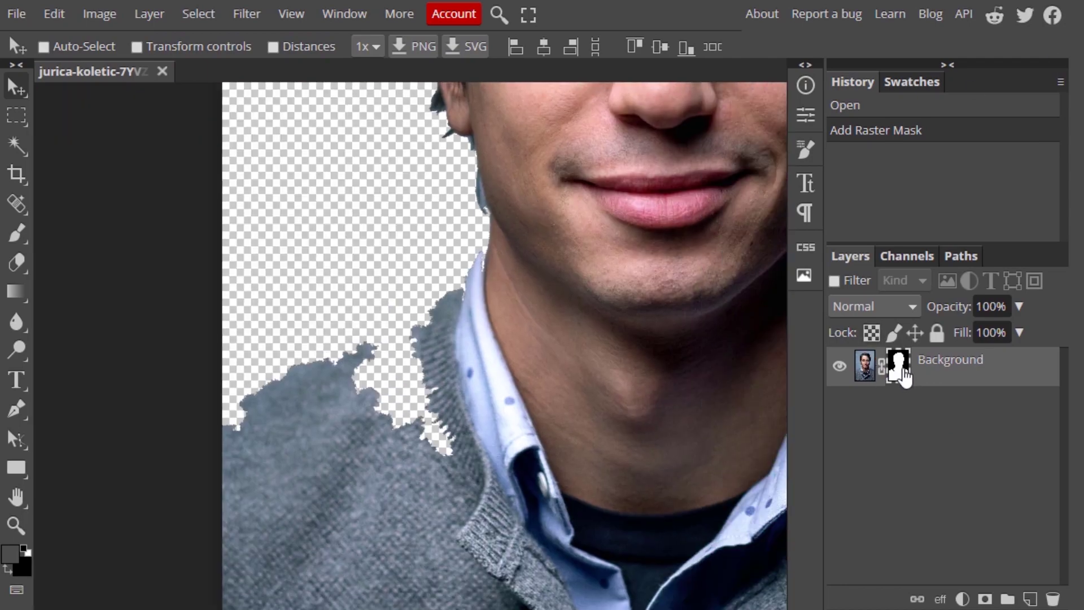
left_click(902, 370)
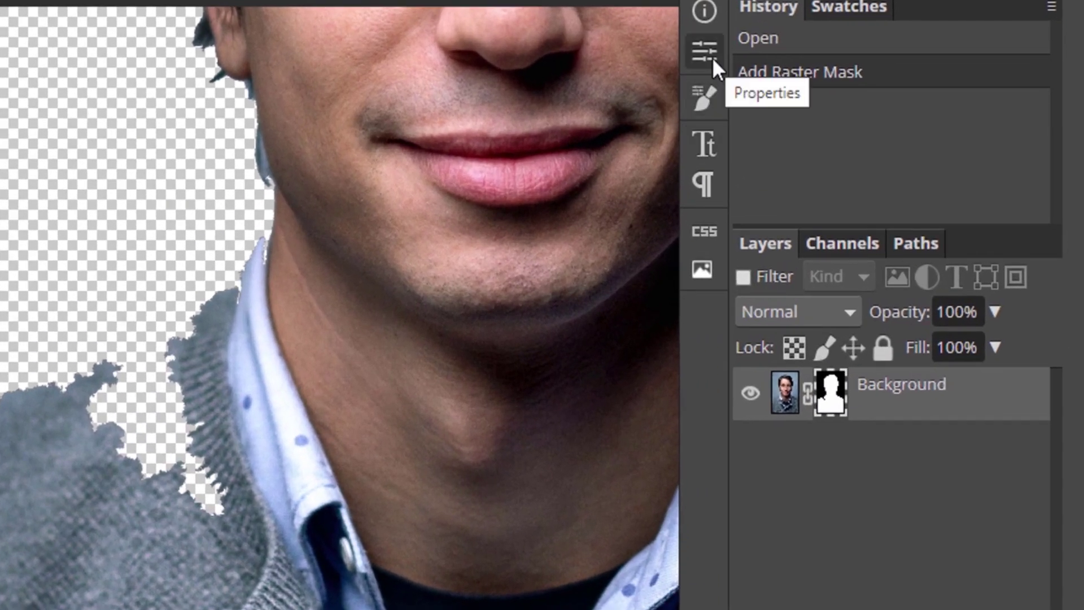
left_click(808, 117)
left_click_drag(638, 167, 376, 171)
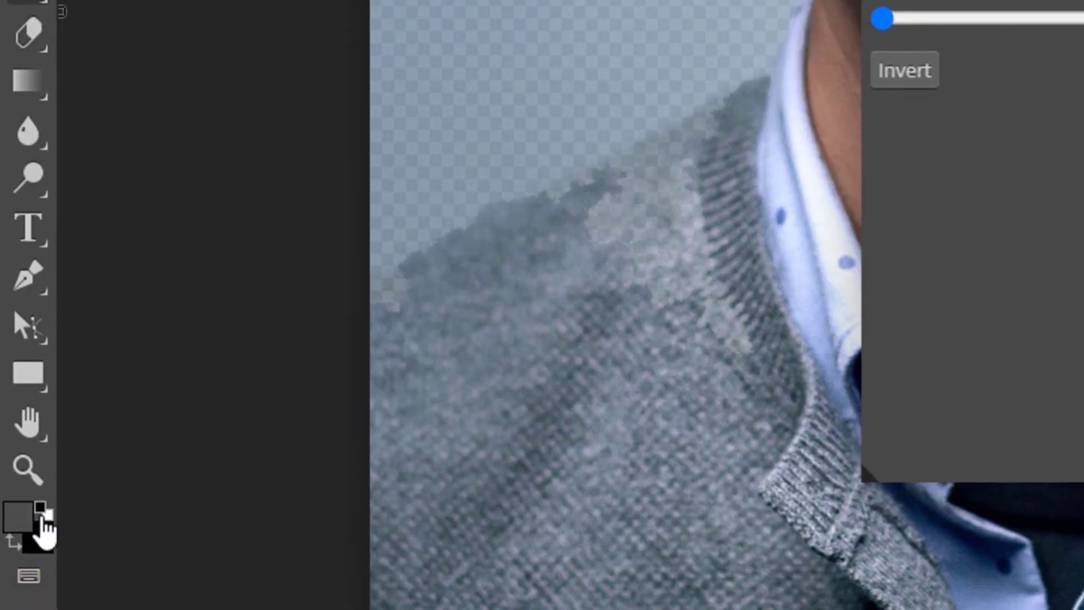
Paint white on the mask with a hard brush to restore the missing patches of the sweater's ragged shoulder
key("x")
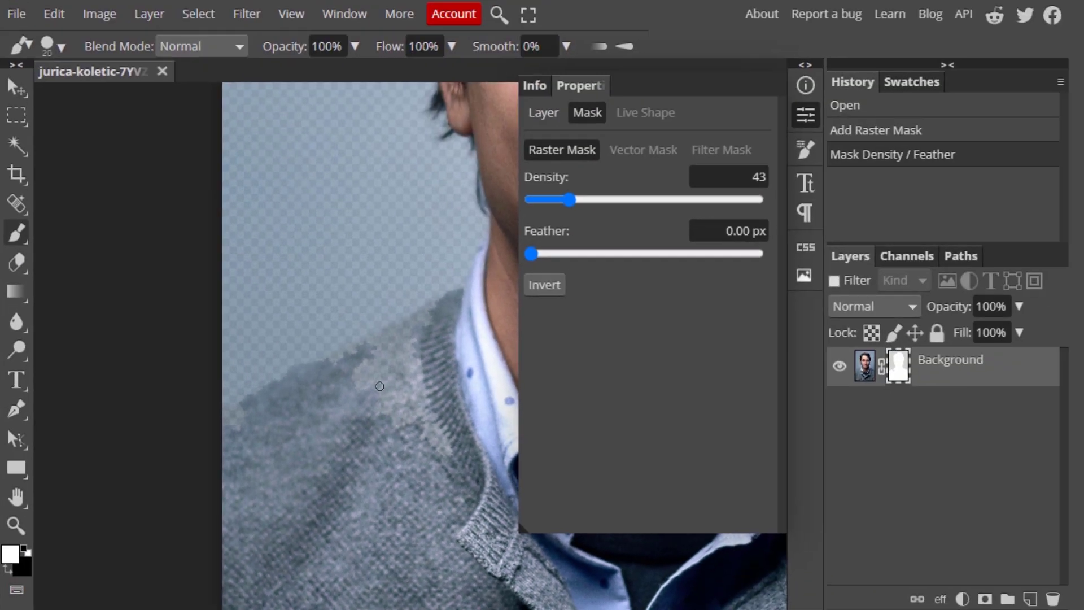
mouse_move(410, 395)
left_mouse_down()
mouse_move(409, 454)
mouse_move(451, 437)
mouse_move(419, 394)
mouse_move(337, 397)
left_mouse_up()
key("bracketright")
key("bracketright")
key("bracketright")
left_click_drag(428, 344, 389, 364)
key("bracketleft")
key("bracketleft")
key("bracketleft")
key("bracketleft")
key("bracketleft")
key("bracketleft")
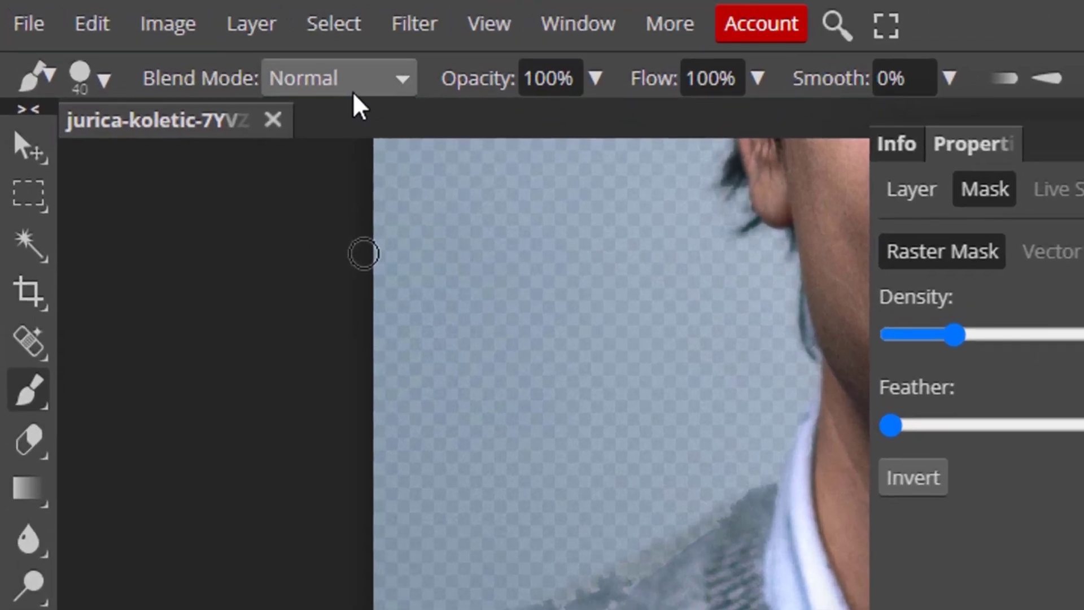
Smooth the shoulder's mask edge with a soft white brush enlarged to 175 px, and set the mask density back to 255
left_click(60, 47)
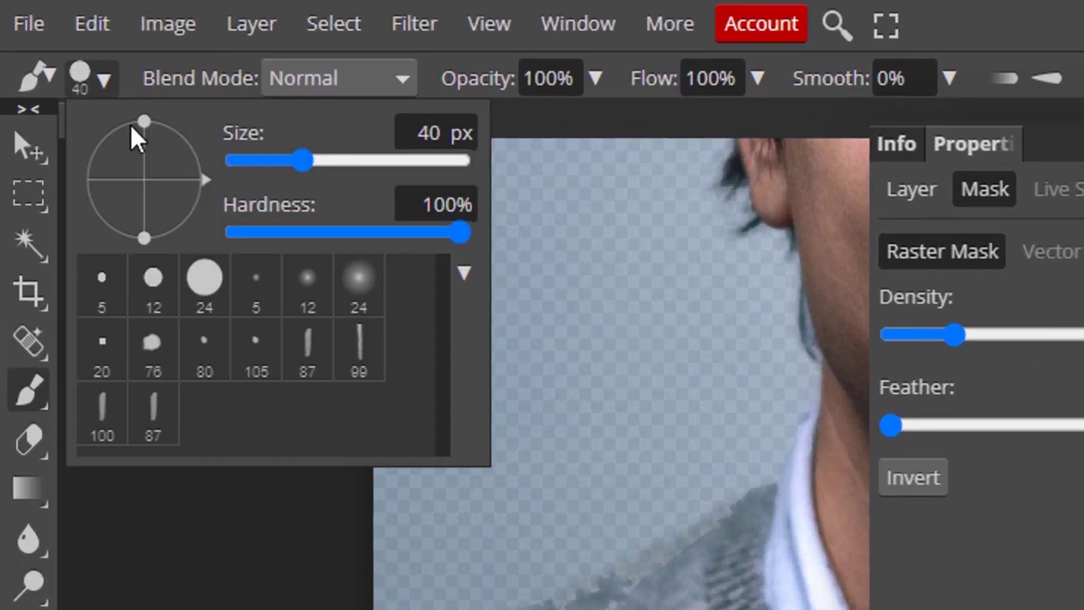
left_click(366, 291)
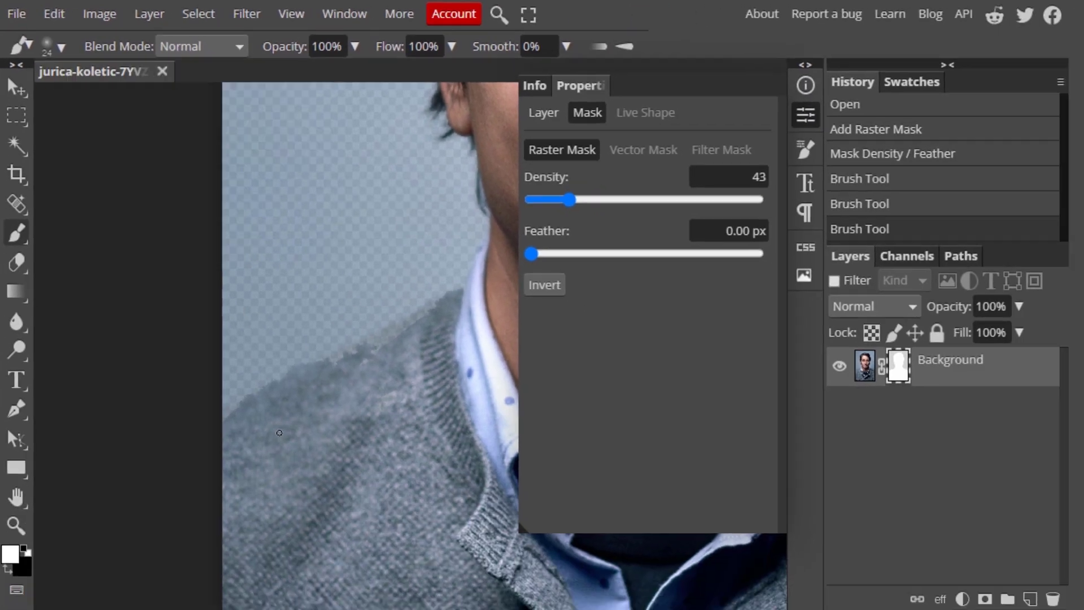
key("bracketright")
key("bracketright")
key("bracketright")
mouse_move(422, 373)
left_mouse_down()
mouse_move(464, 322)
mouse_move(298, 411)
mouse_move(304, 406)
left_mouse_up()
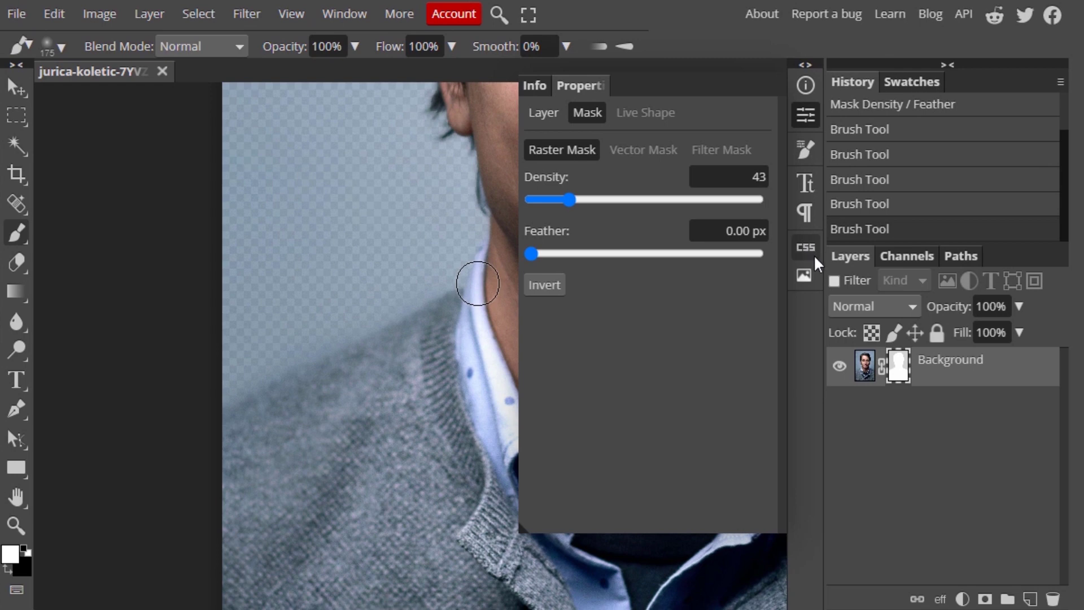
left_click_drag(569, 199, 788, 178)
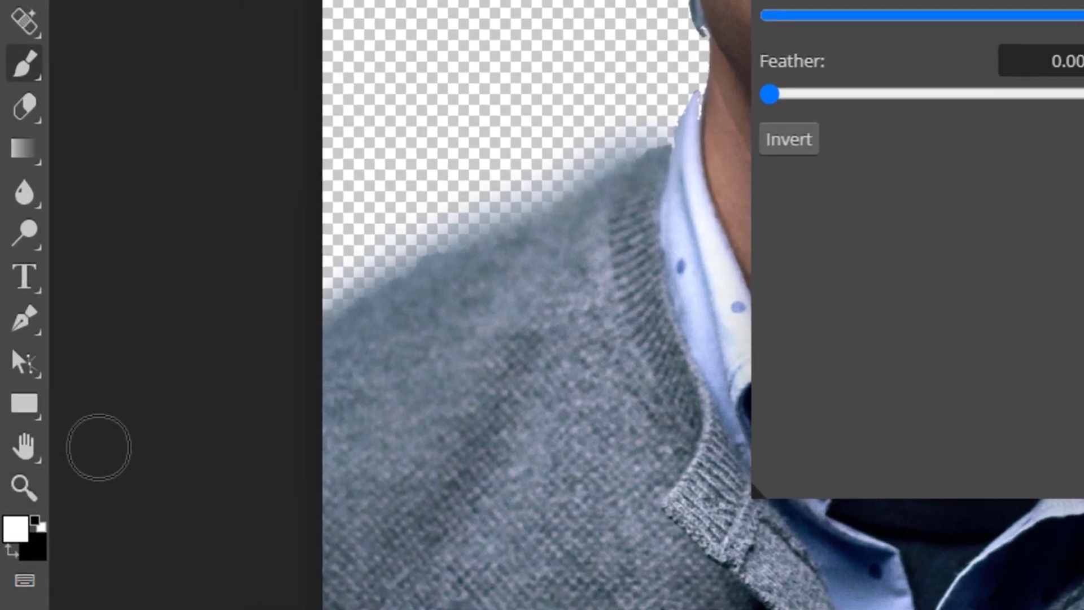
Paint black on the mask with a small soft brush along the shoulder's upper edge to trim the blurry background fringe
left_click(8, 567)
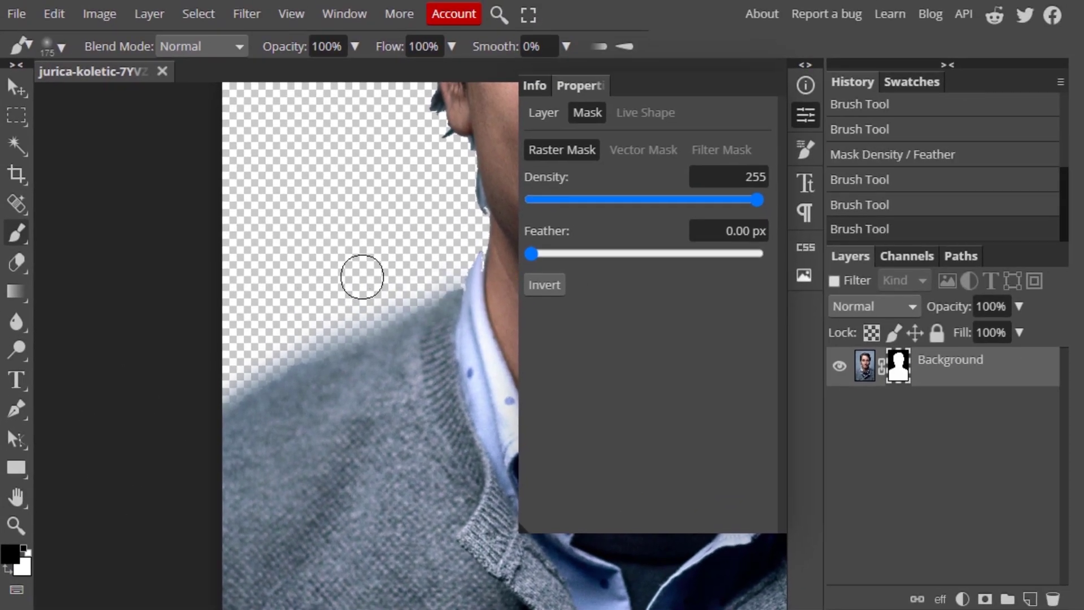
key("bracketleft")
key("bracketleft")
key("bracketleft")
key("bracketleft")
key("bracketleft")
key("bracketleft")
mouse_move(429, 290)
left_mouse_down()
mouse_move(286, 351)
mouse_move(194, 418)
left_mouse_up()
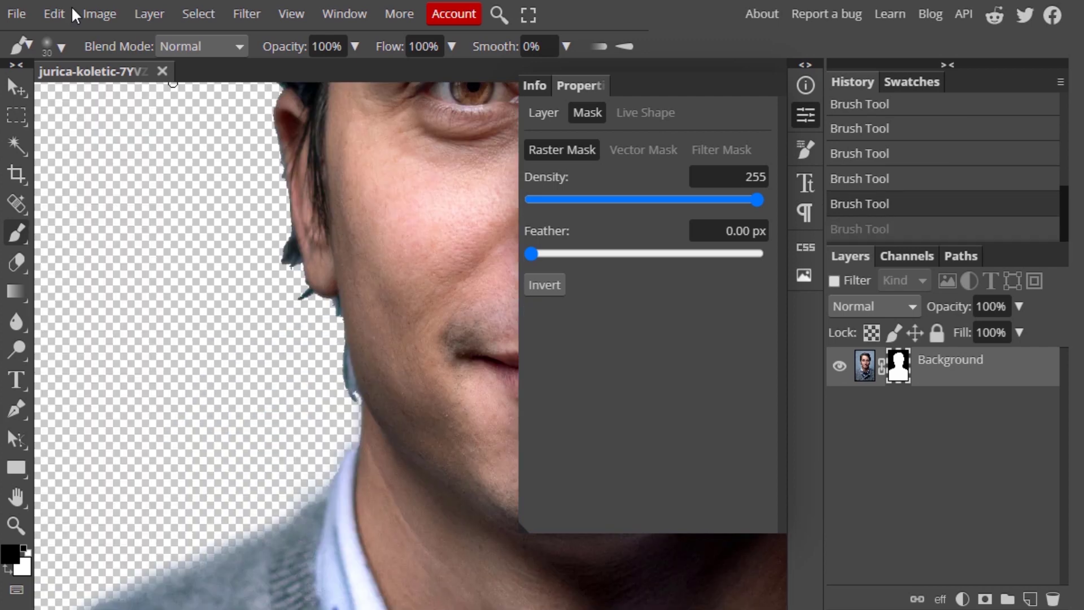
Switch to a hard round brush reduced to 8 px and mask out the leftover background beside the lower jaw
left_click(62, 47)
left_click(117, 177)
left_click(290, 385)
key("bracketleft")
key("bracketleft")
key("bracketleft")
key("bracketleft")
key("bracketleft")
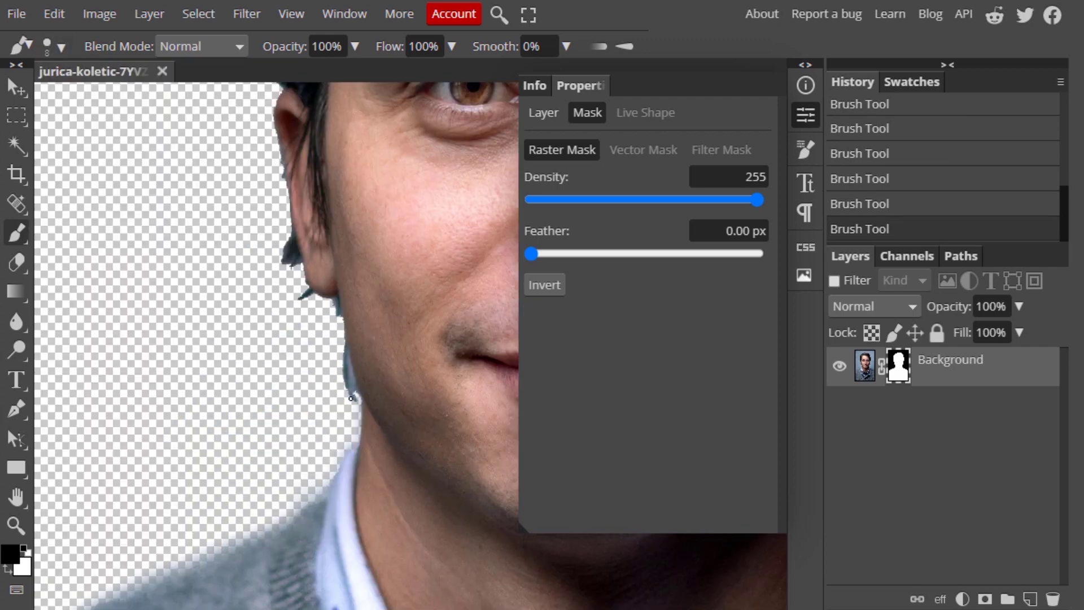
left_click_drag(350, 398, 339, 373)
Mask out the remaining background fringe along the jawline and below the earlobe, using the hard brush at 25 px and 8 px
key("bracketright")
key("bracketright")
key("bracketright")
key("bracketright")
key("bracketright")
key("ctrl+z")
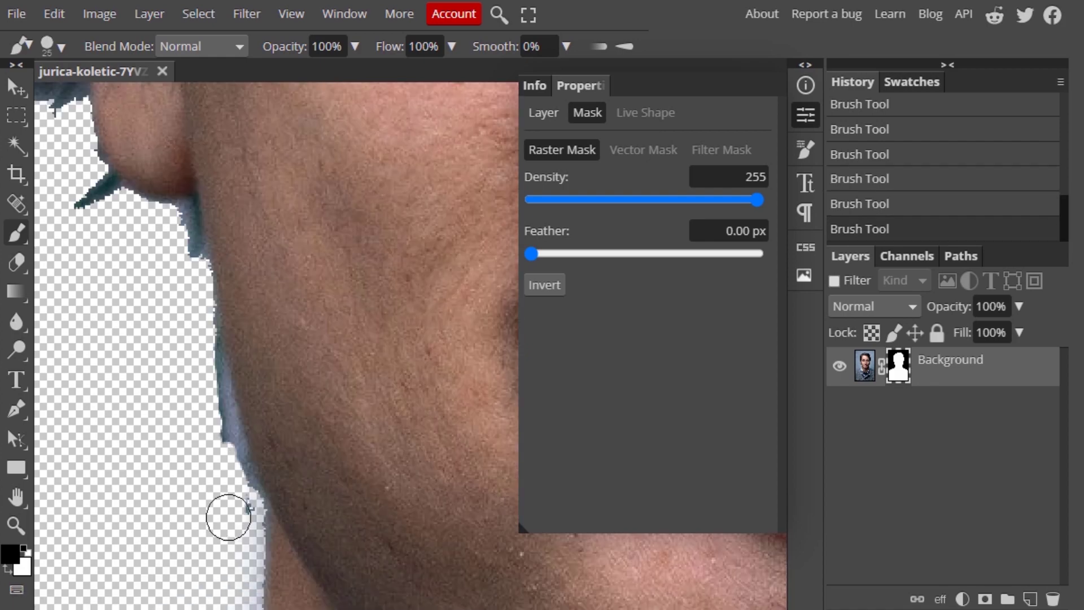
left_click_drag(229, 517, 232, 491)
key("bracketleft")
key("bracketleft")
key("bracketleft")
key("bracketleft")
key("bracketleft")
mouse_move(189, 210)
left_mouse_down()
mouse_move(194, 254)
mouse_move(195, 213)
left_mouse_up()
scroll(302, 327, "down", 5)
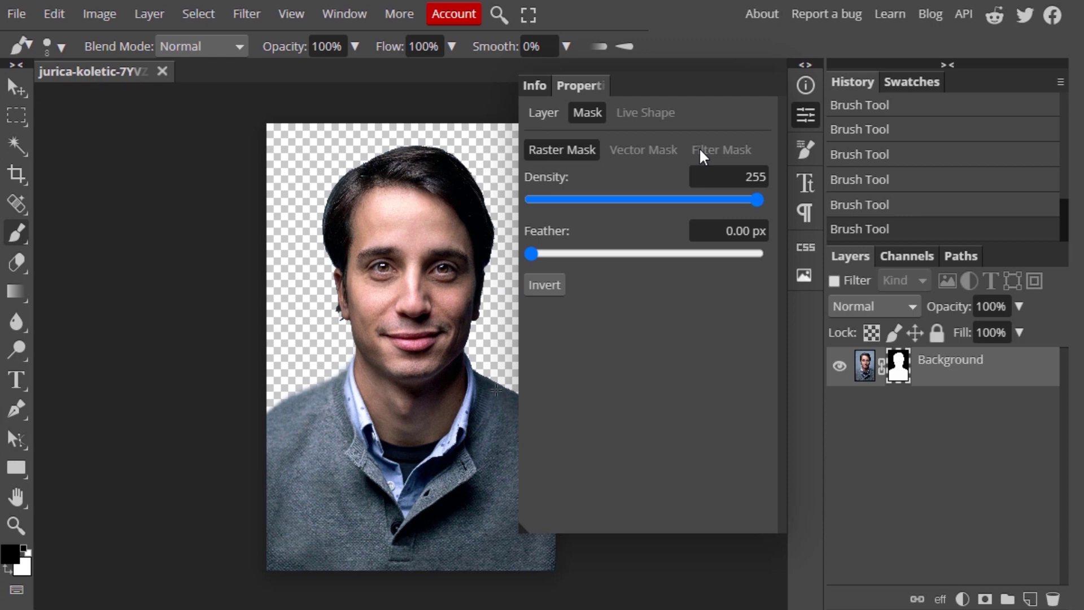
Close the mask properties, duplicate the masked portrait layer and hide the original Background layer
left_click(806, 114)
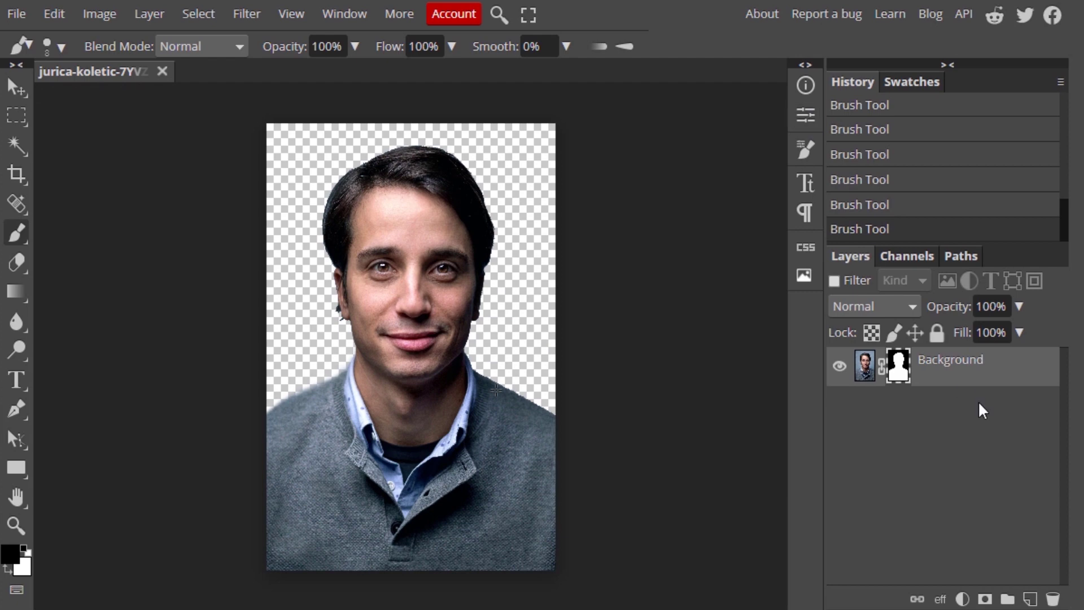
key("ctrl+j")
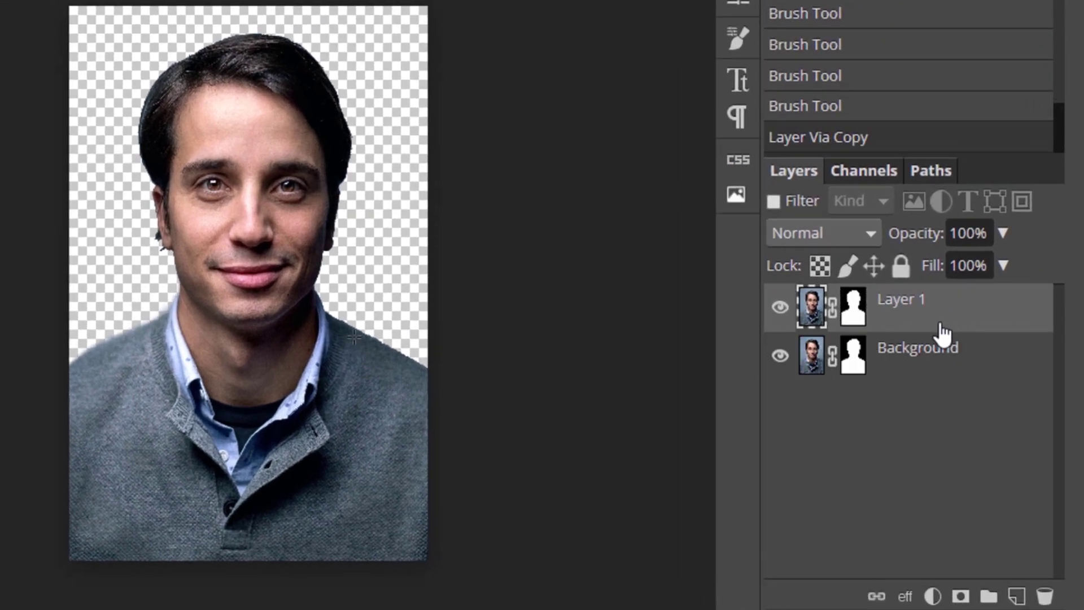
left_click(779, 356)
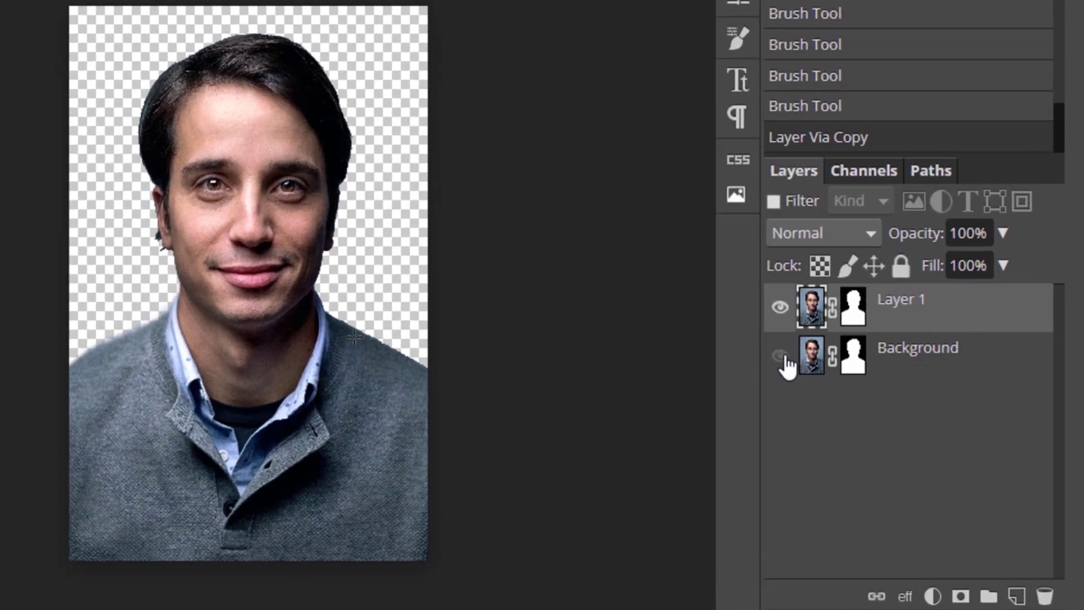
Convert the duplicated portrait layer to a smart object and scale it to 161.88% so the face fills the canvas
right_click(903, 310)
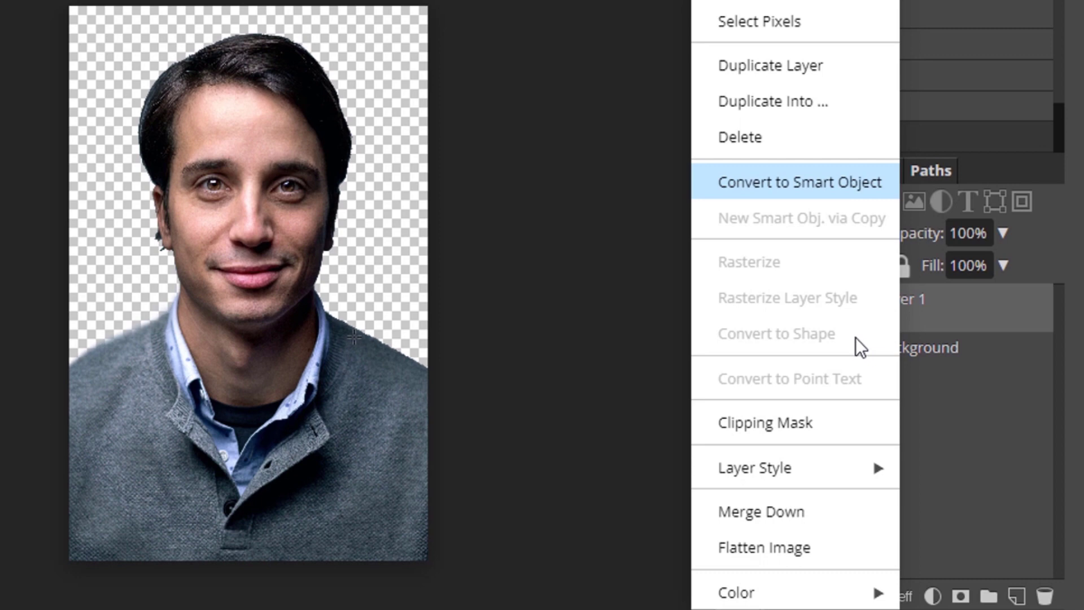
left_click(799, 182)
key("ctrl+alt+t")
key("ctrl+minus")
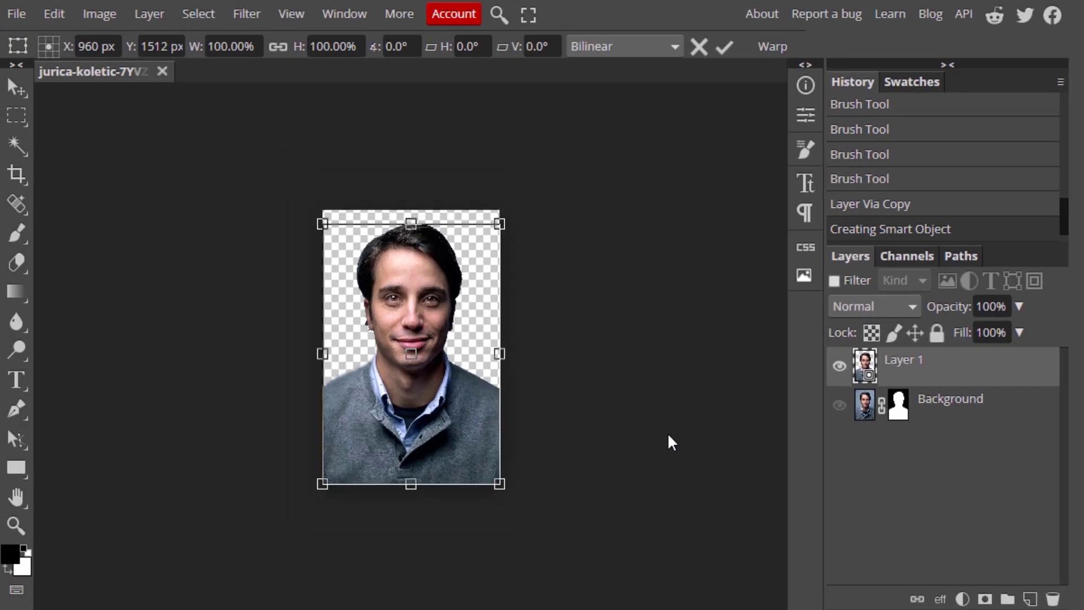
left_click_drag(499, 483, 530, 590)
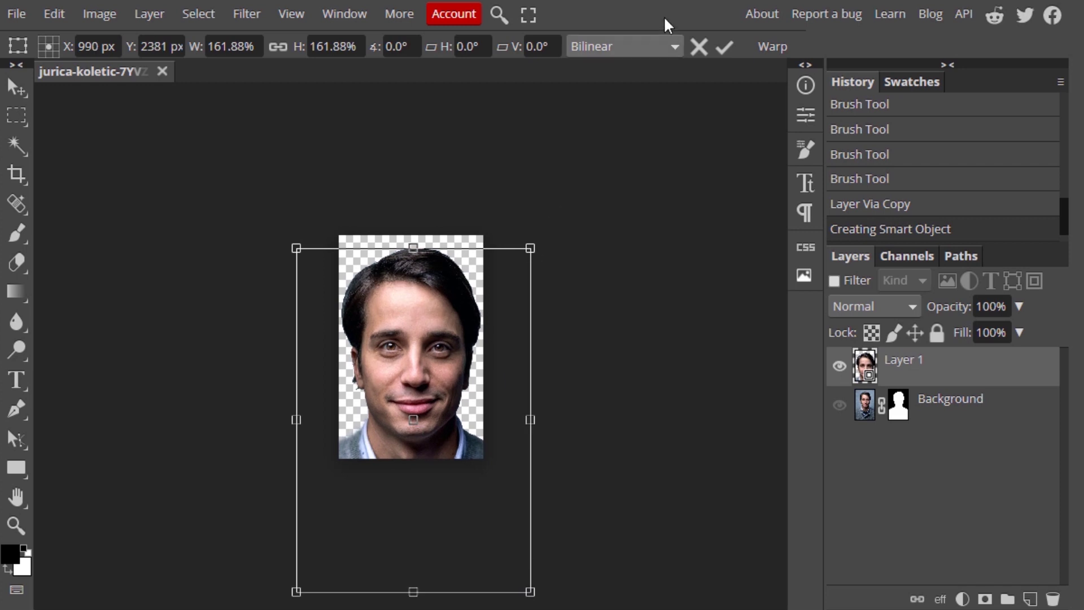
left_click(719, 45)
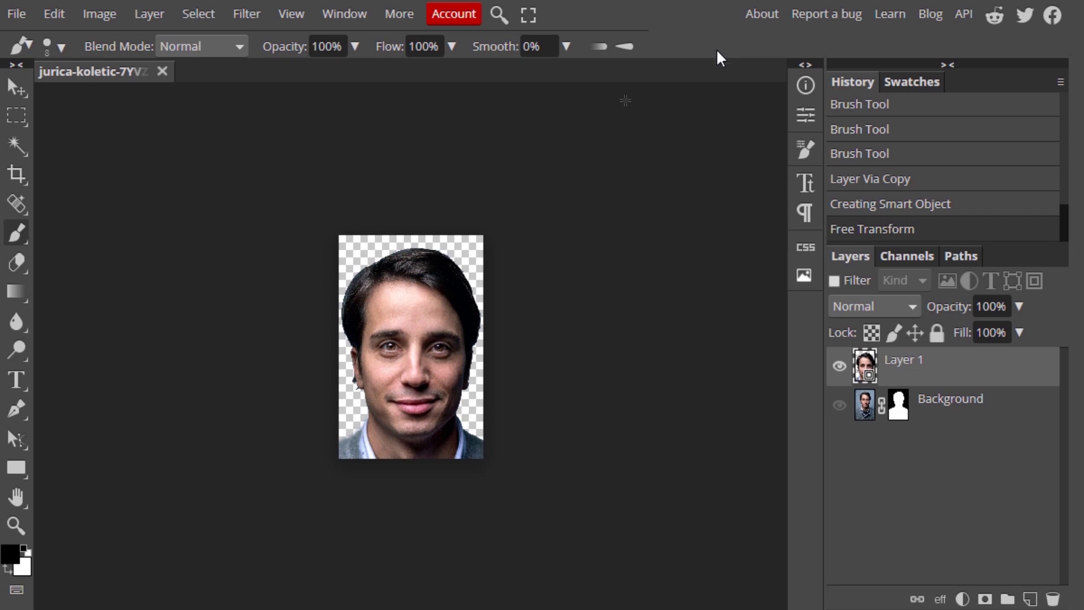
key("ctrl+0")
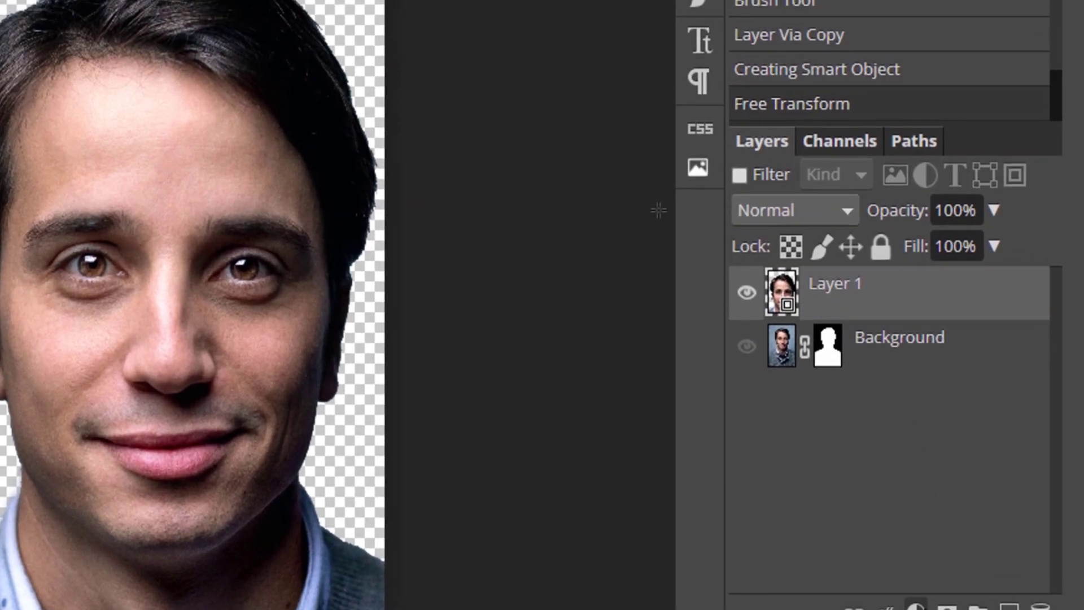
Add a black (000000) Color Fill layer and place it beneath the enlarged portrait layer
left_click(919, 594)
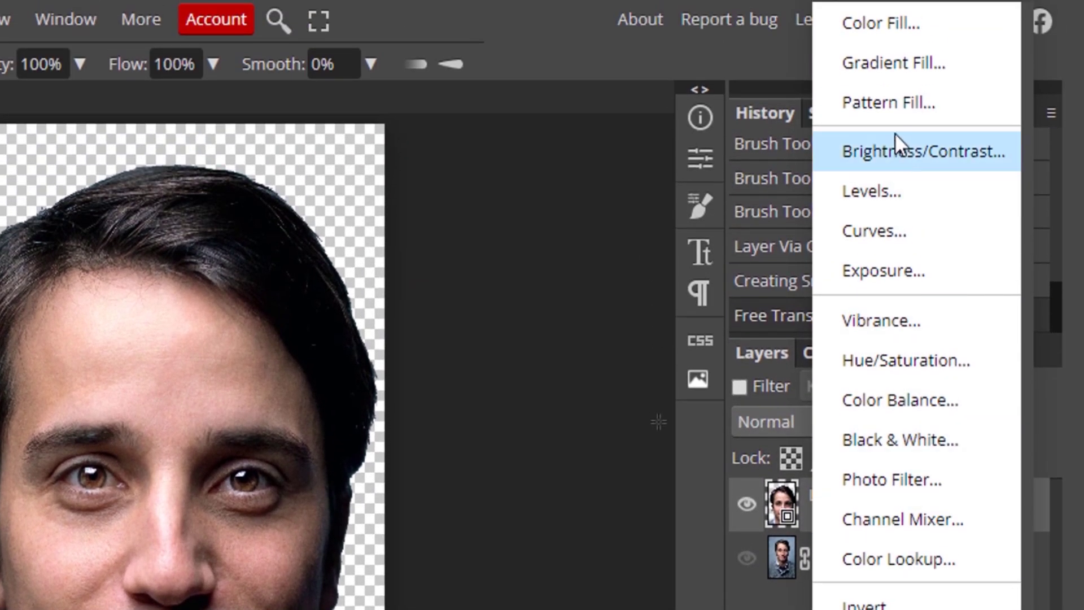
left_click(909, 27)
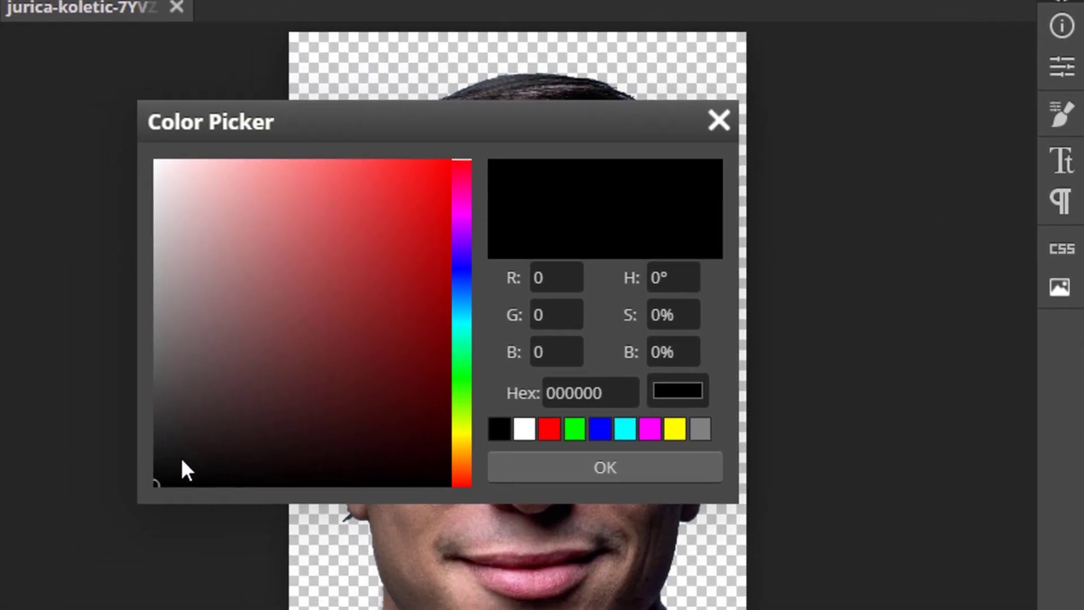
left_click(594, 468)
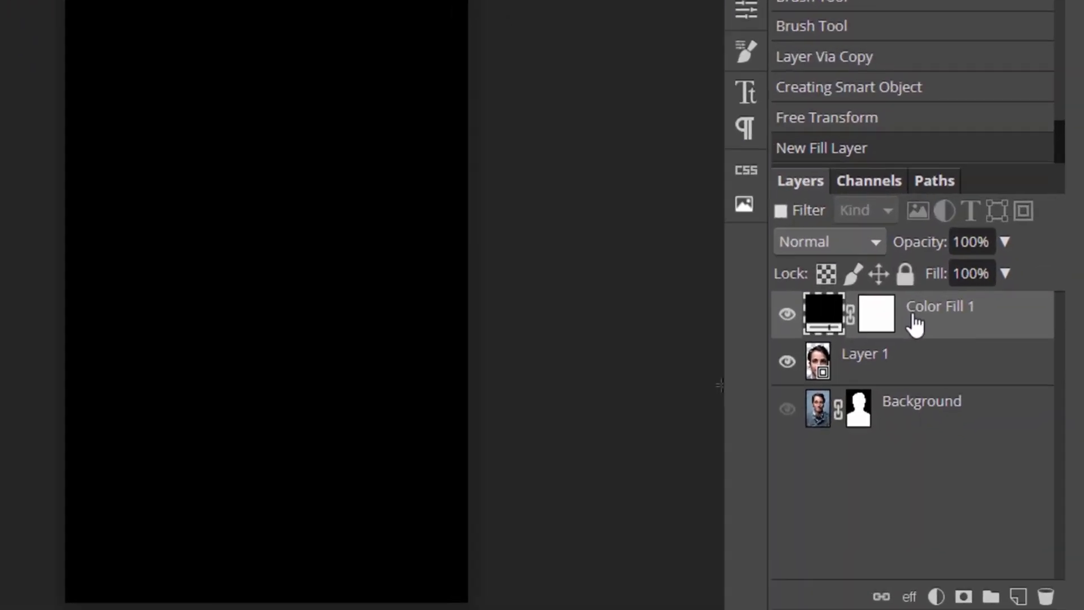
left_click_drag(892, 282, 886, 358)
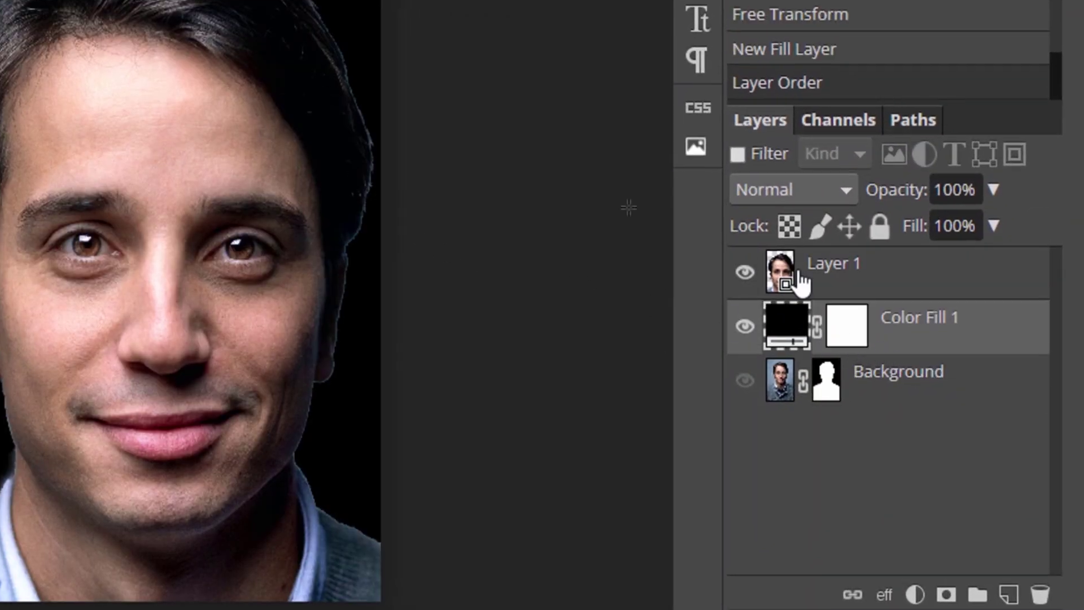
Add a Black & White adjustment layer above the enlarged portrait layer, keeping its default settings
left_click(800, 277)
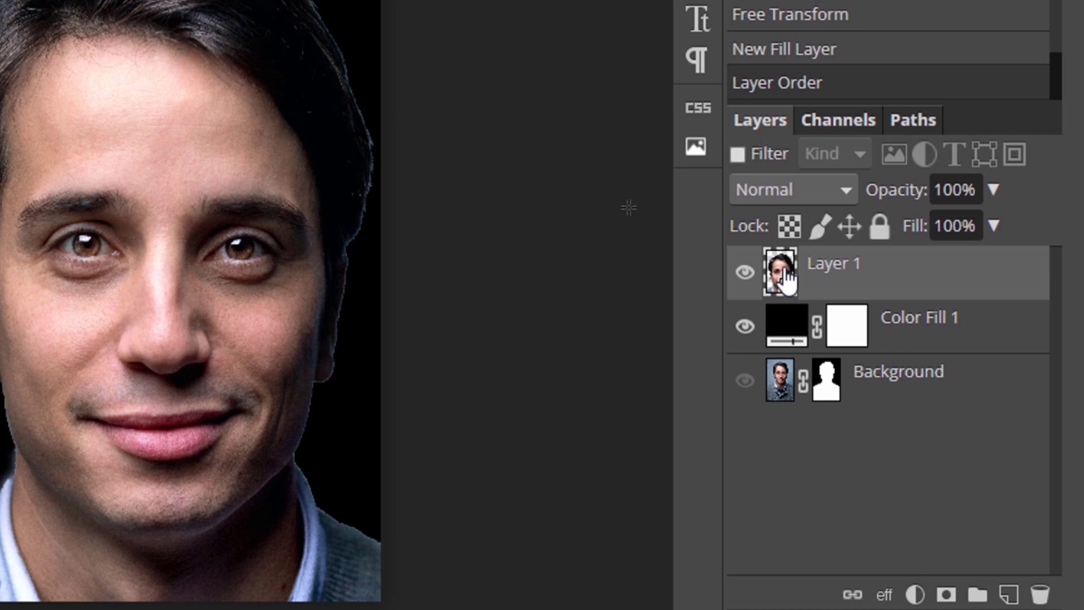
left_click(924, 595)
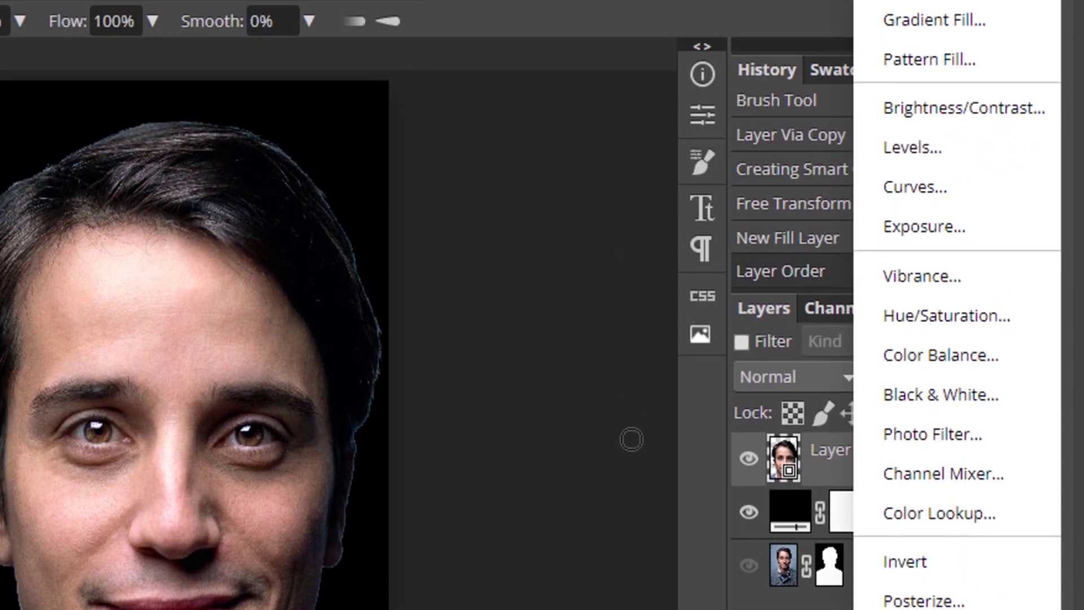
left_click(944, 395)
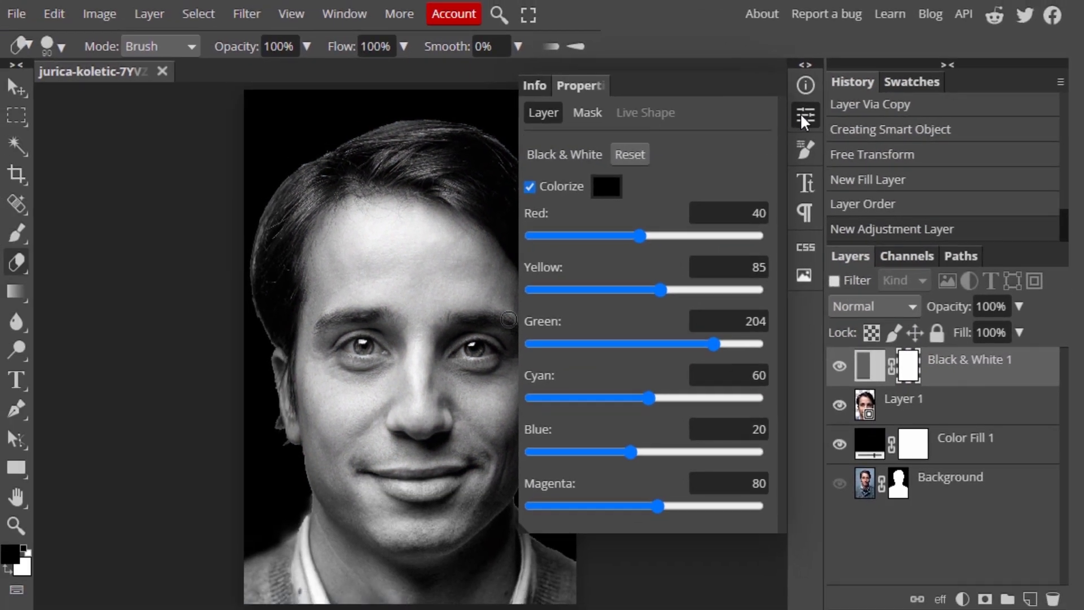
left_click(800, 113)
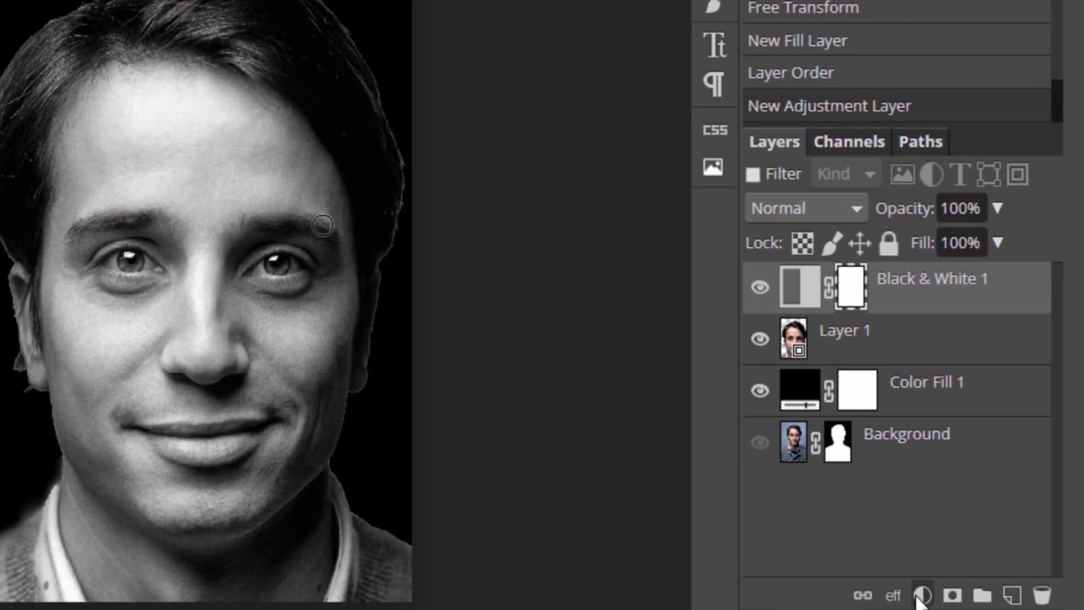
Add a Curves adjustment layer on top and darken the midtones with a point at input 152, output 111
left_click(962, 598)
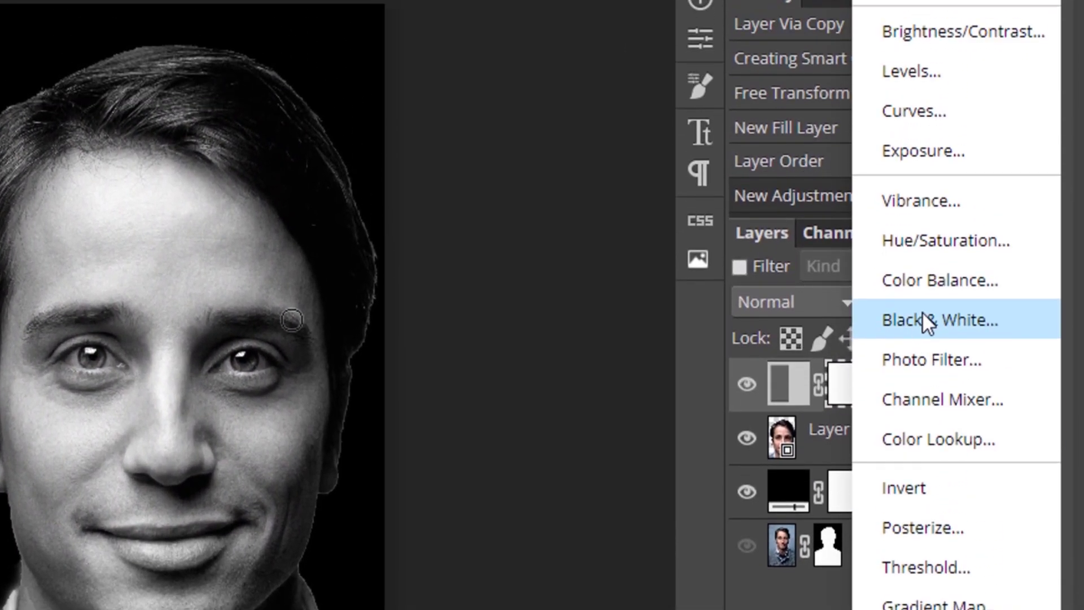
left_click(939, 119)
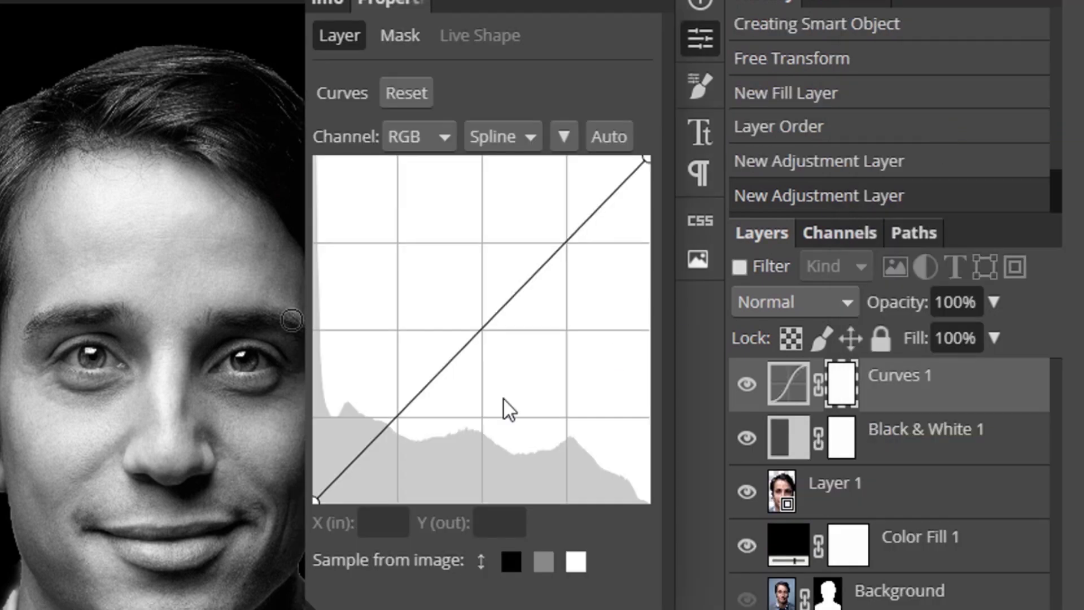
left_click_drag(484, 330, 518, 353)
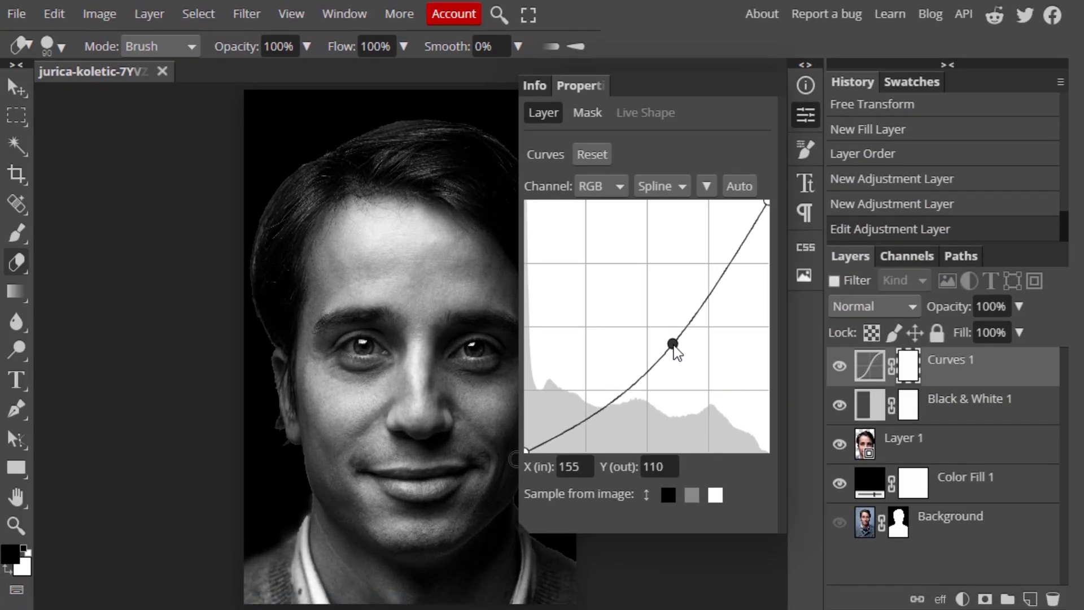
left_click_drag(673, 344, 670, 344)
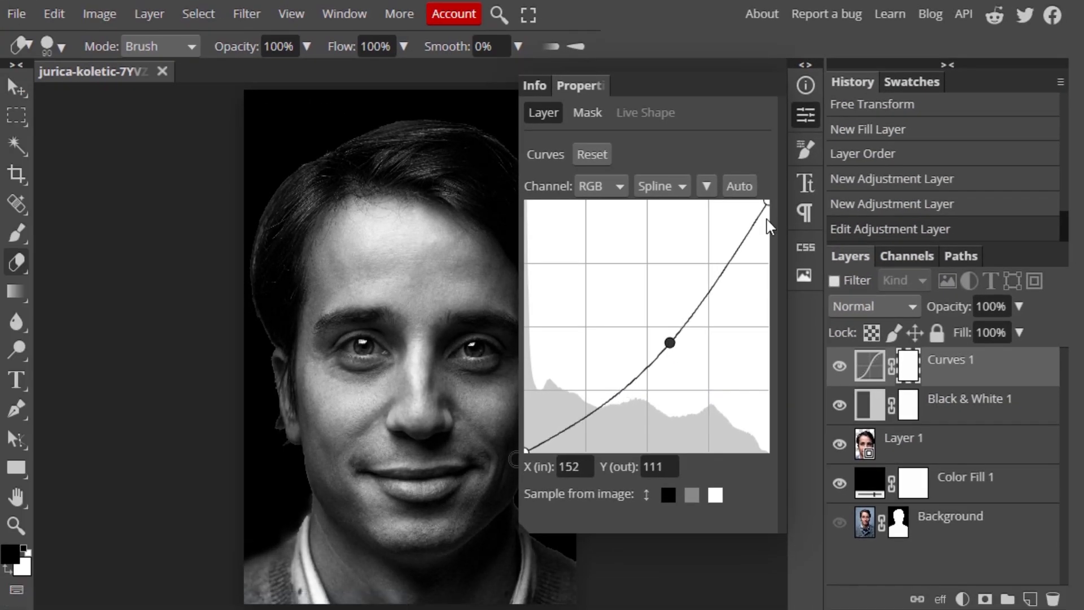
left_click(808, 117)
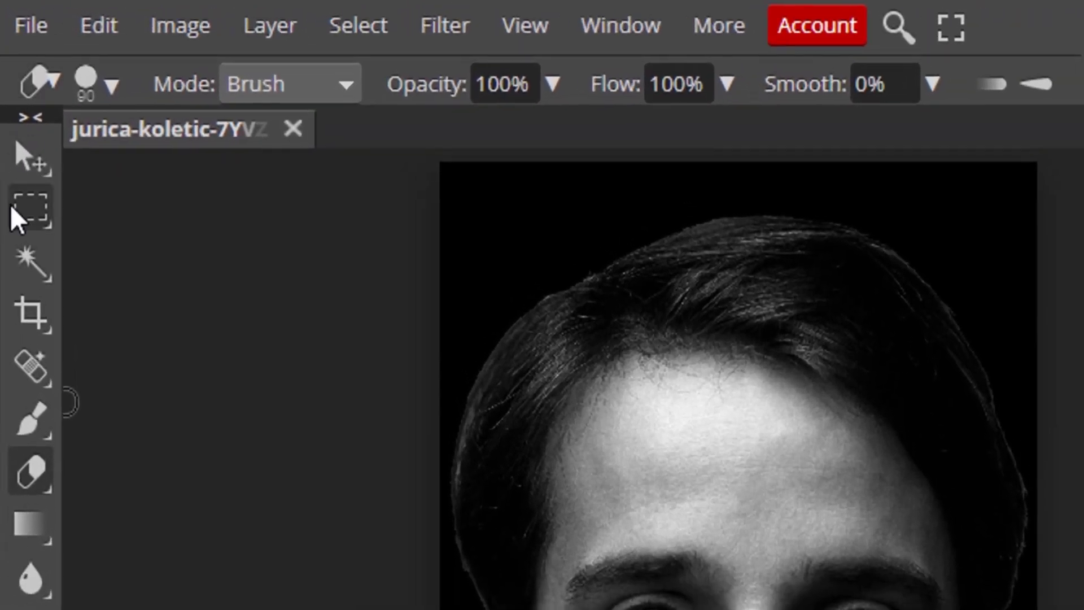
Make a full-height rectangular selection over the left half of the portrait, aligning its edge with the middle of the nose
left_click(17, 210)
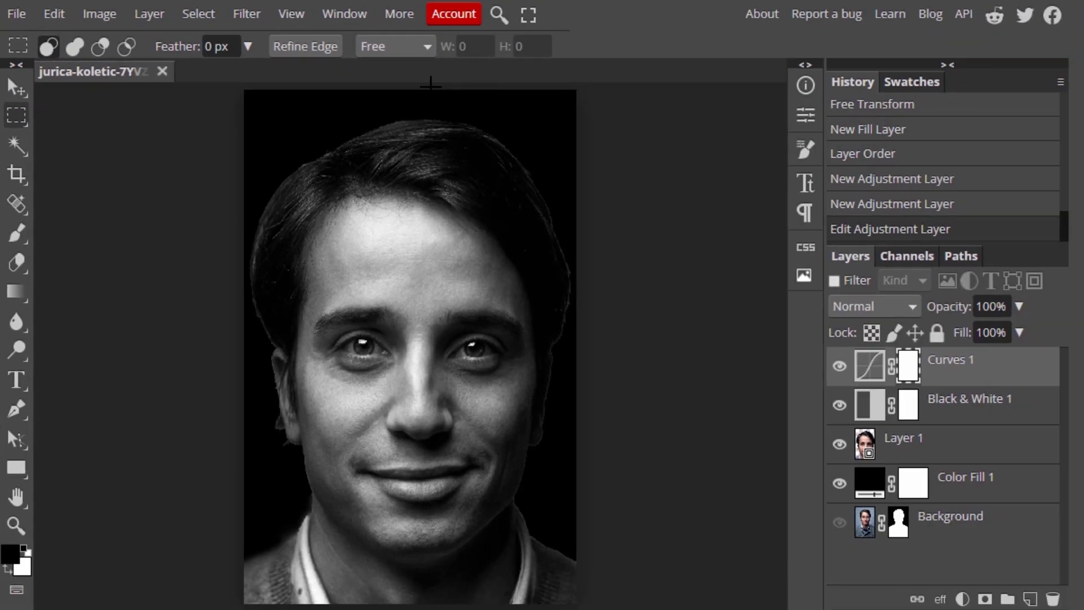
left_click_drag(776, 161, 729, 609)
left_click_drag(406, 438, 242, 605)
left_click_drag(397, 373, 389, 372)
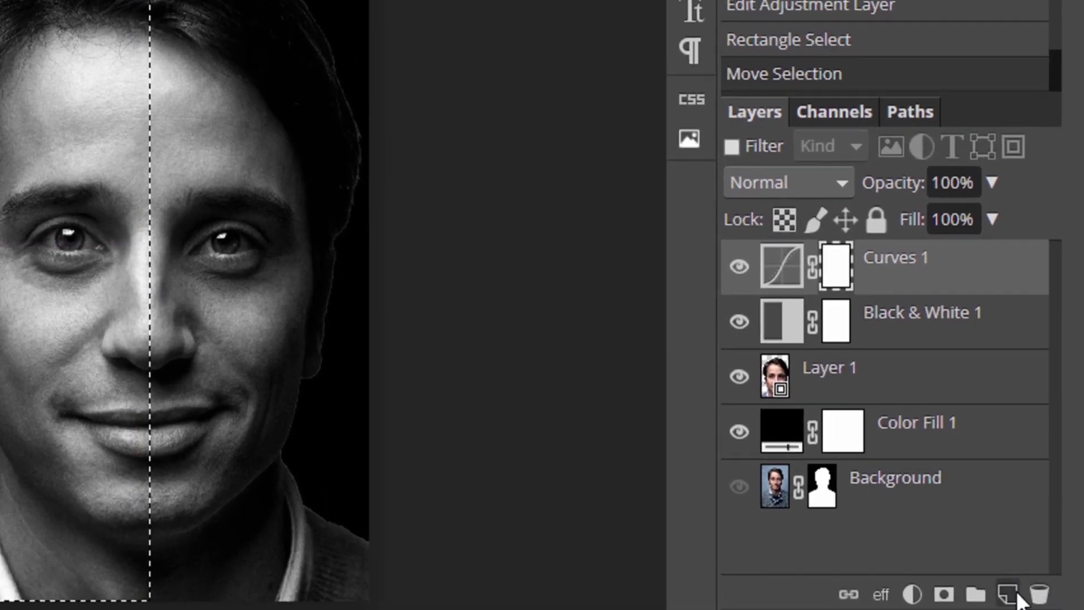
Create a new layer, fill the selected half with black using the Paint Bucket Tool and deselect
left_click(1030, 598)
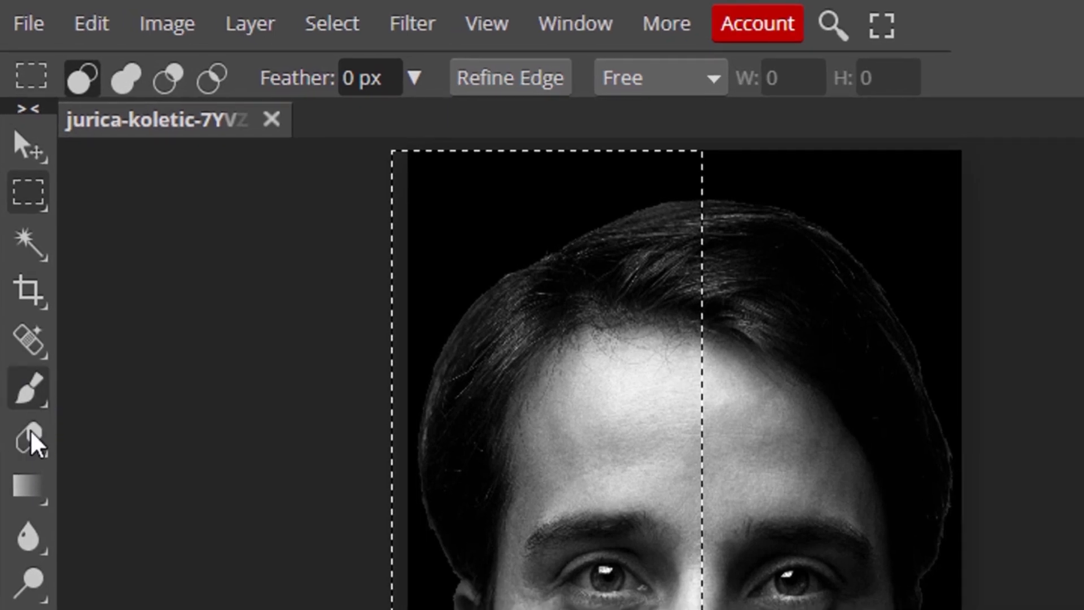
right_click(30, 487)
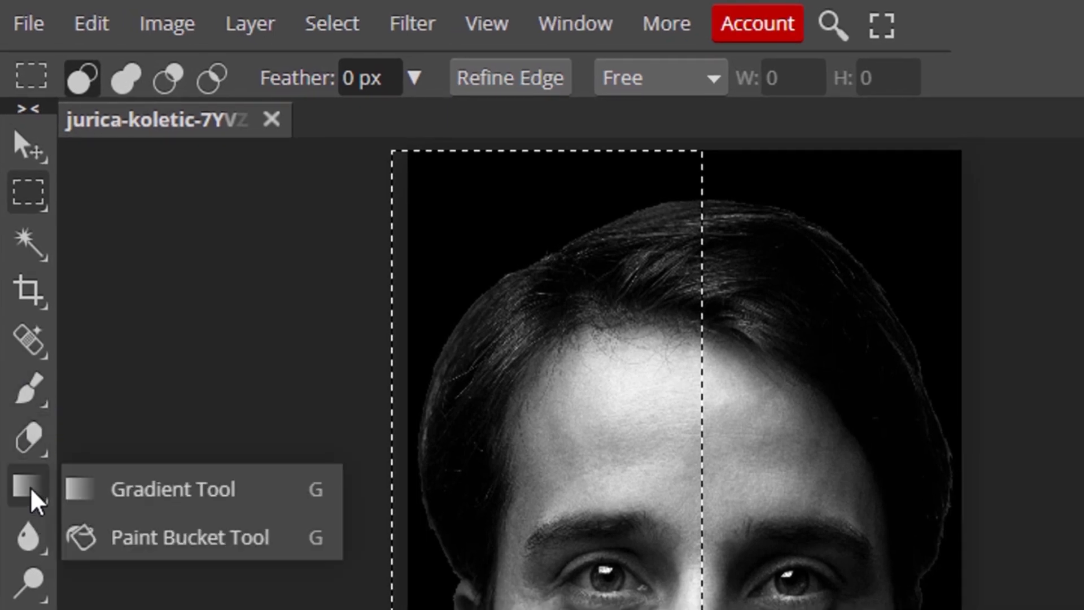
left_click(165, 545)
left_click(604, 494)
key("ctrl+d")
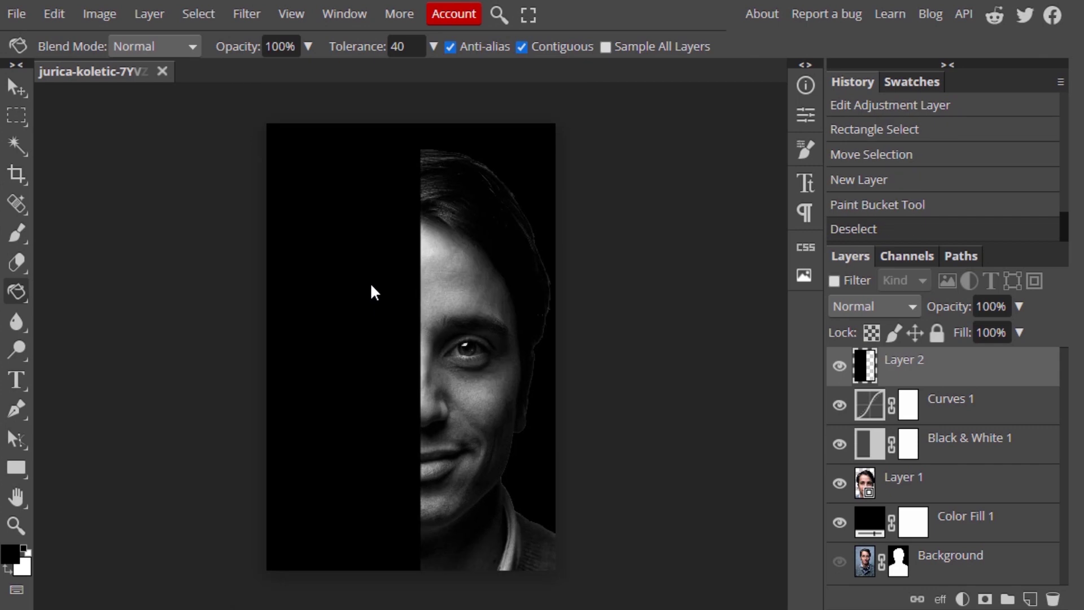
Stretch the black half layer to about 101.56% width and 102.33% height so it extends past the canvas edges
key("ctrl+t")
left_click_drag(555, 347, 559, 346)
left_click_drag(415, 570, 414, 573)
left_click_drag(413, 123, 413, 117)
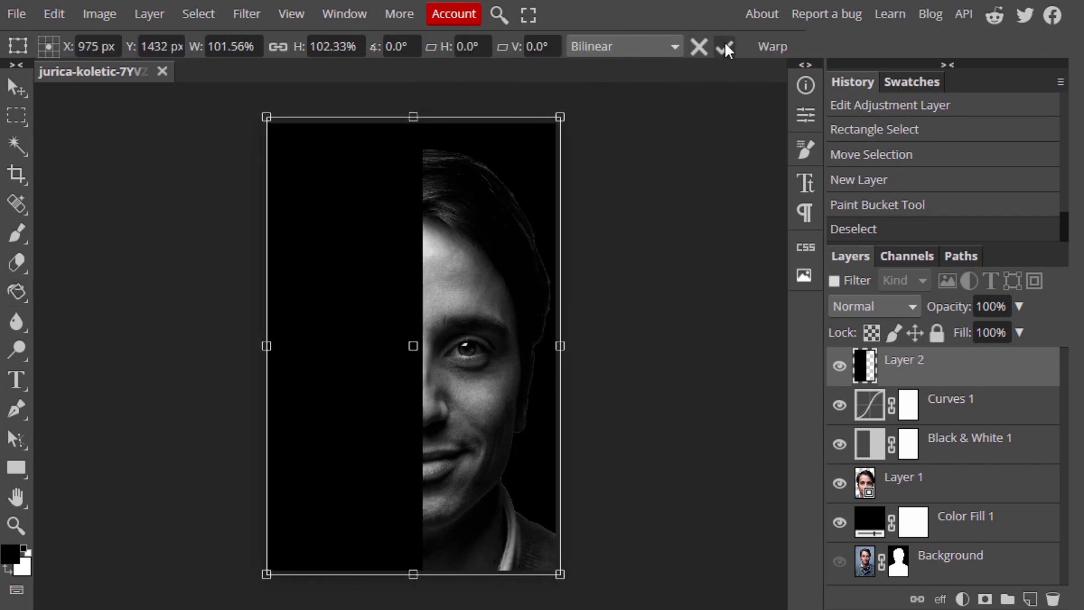
key("Return")
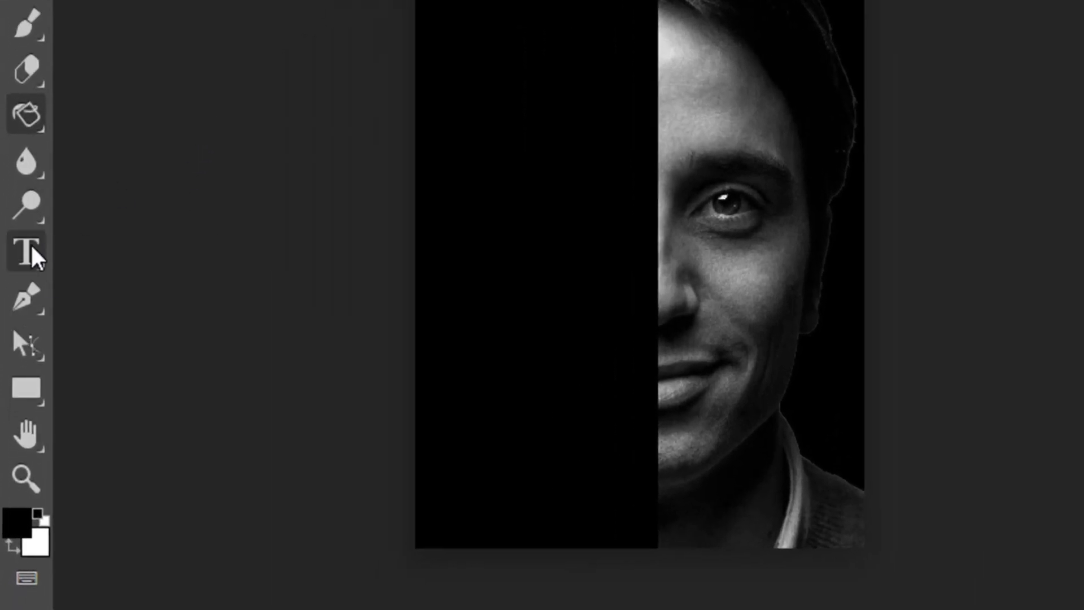
Add the text NEVER in the Denk One font on the upper part of the black half
left_click(19, 378)
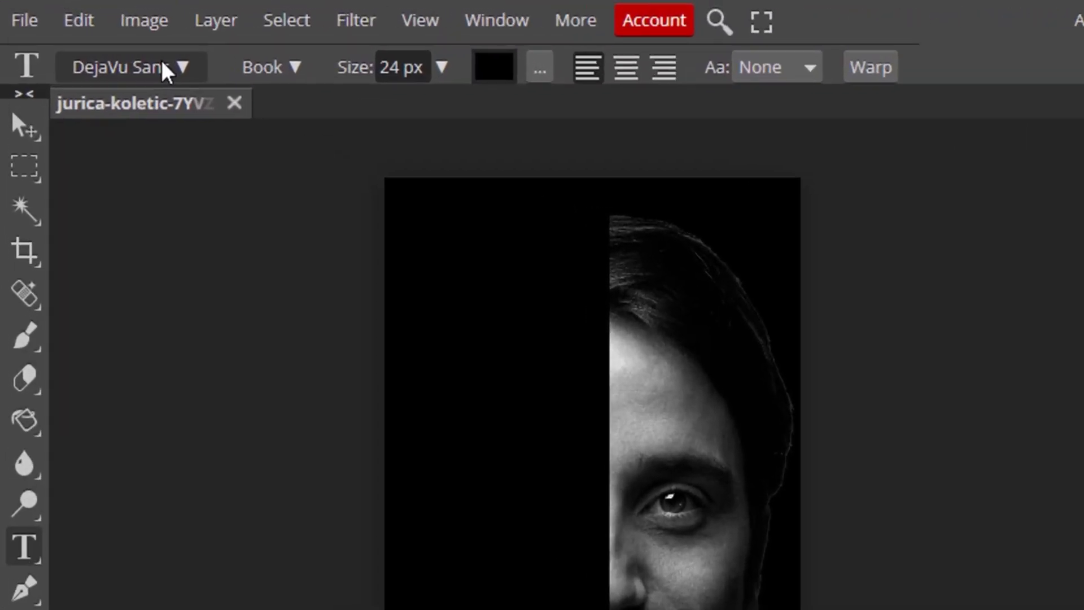
left_click(116, 46)
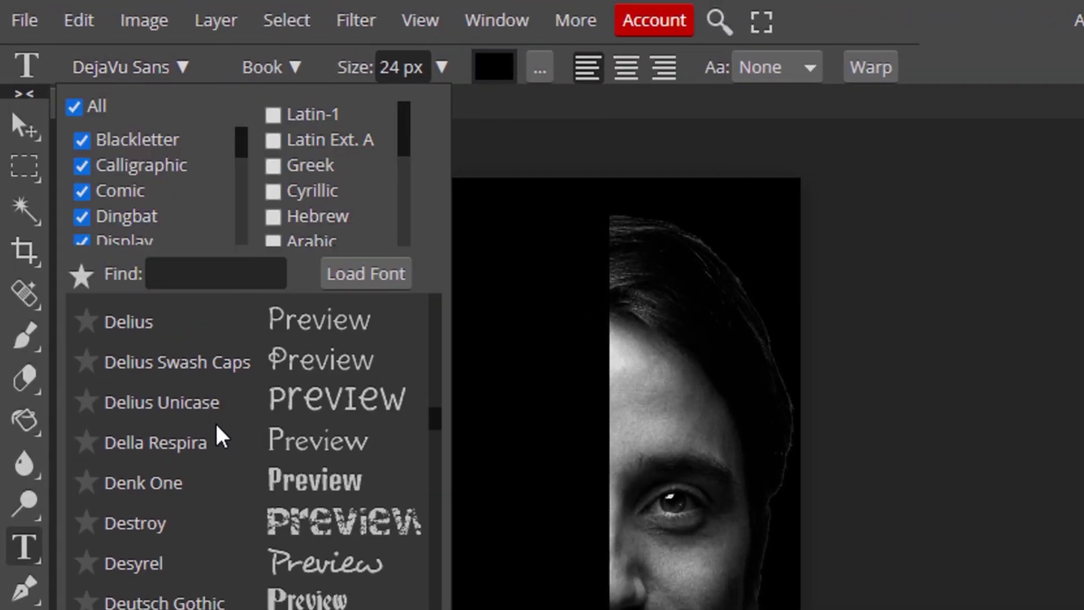
scroll(232, 438, "up", 3)
scroll(242, 450, "down", 3)
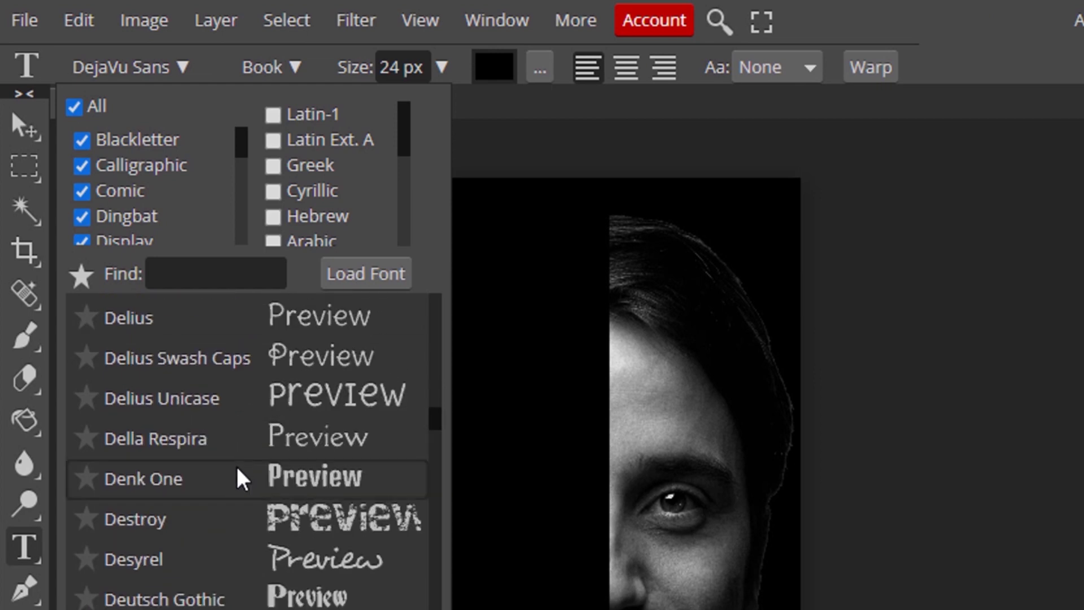
left_click(283, 479)
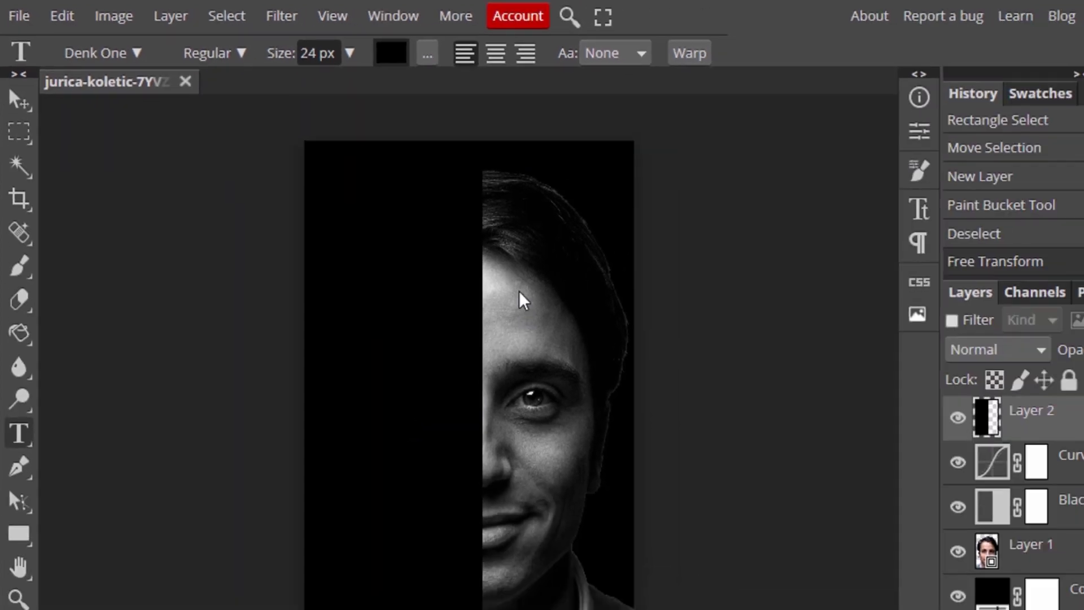
left_click(355, 217)
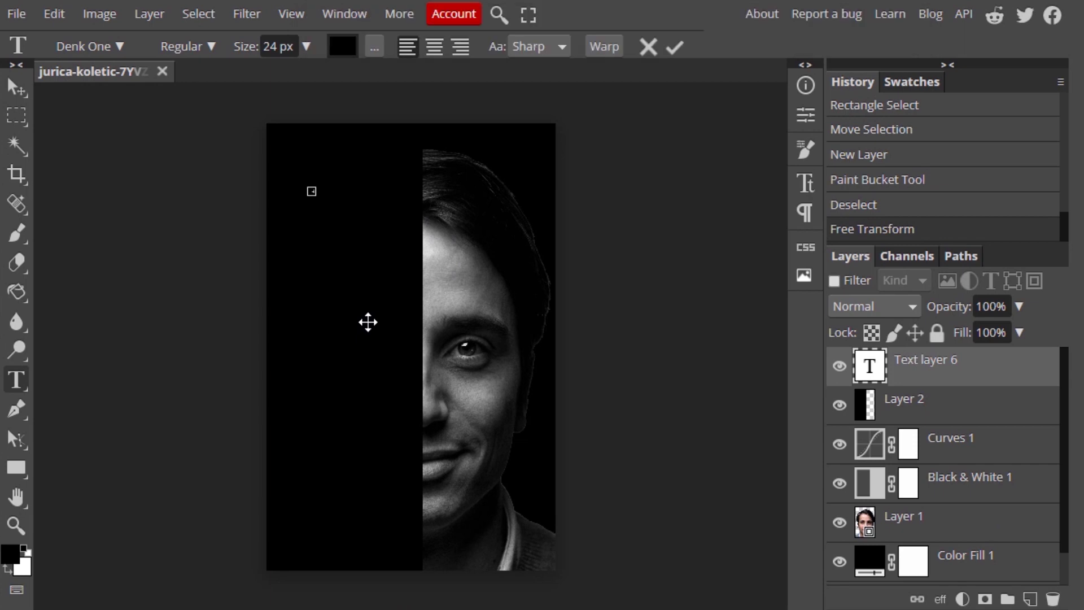
left_click(956, 372)
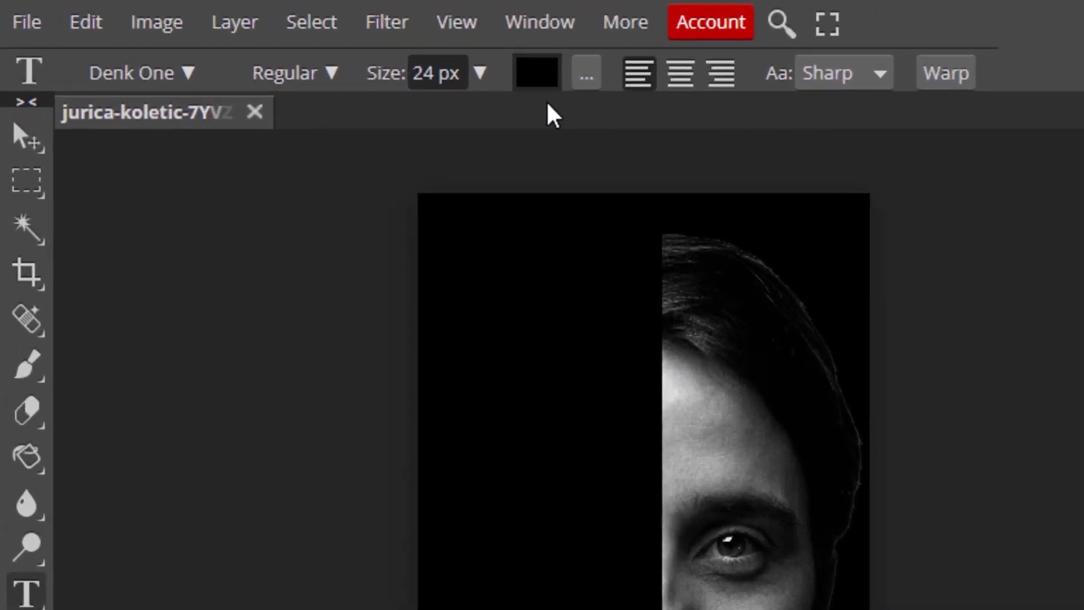
Set the NEVER text color to white (ffffff)
left_click(350, 48)
left_click(150, 188)
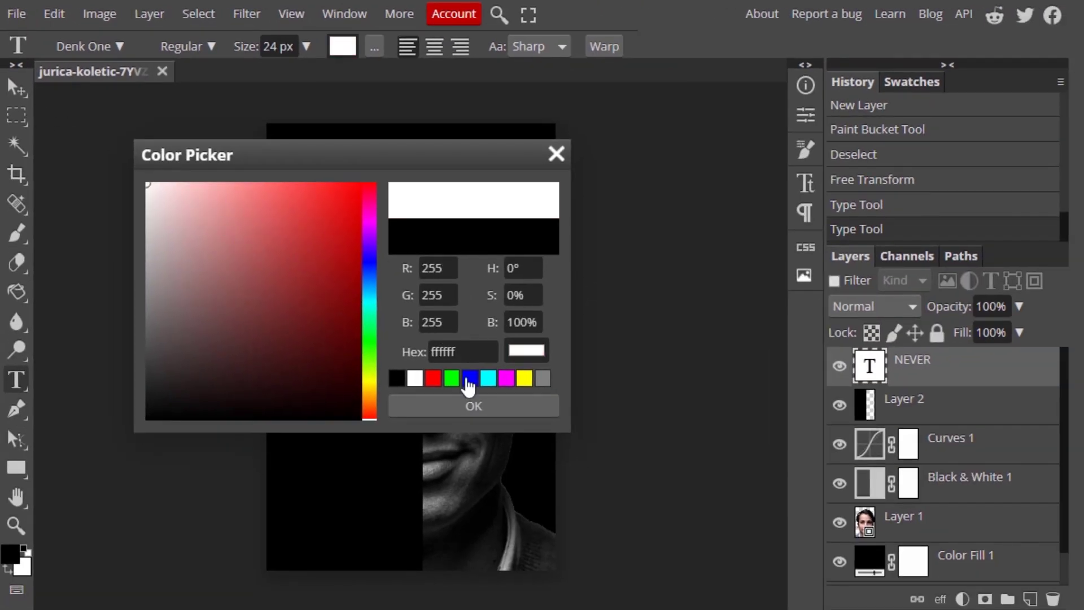
left_click(477, 406)
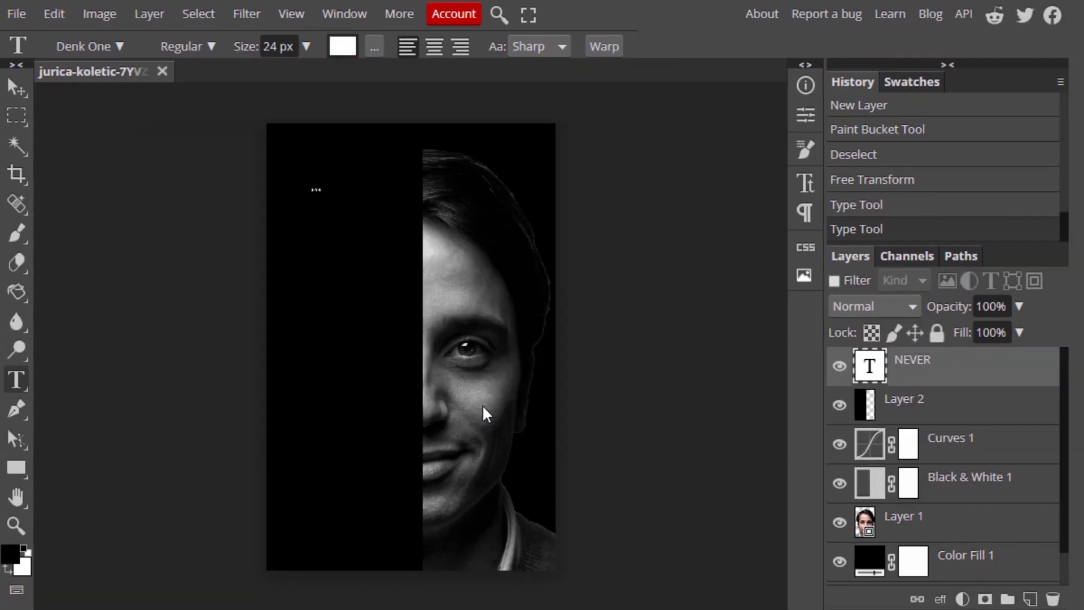
Enlarge the NEVER text to about 325 px and place it near the canvas top, flush against the face's split edge
key("ctrl+alt+t")
left_click_drag(325, 196, 440, 278)
left_click_drag(418, 232, 402, 191)
key("Return")
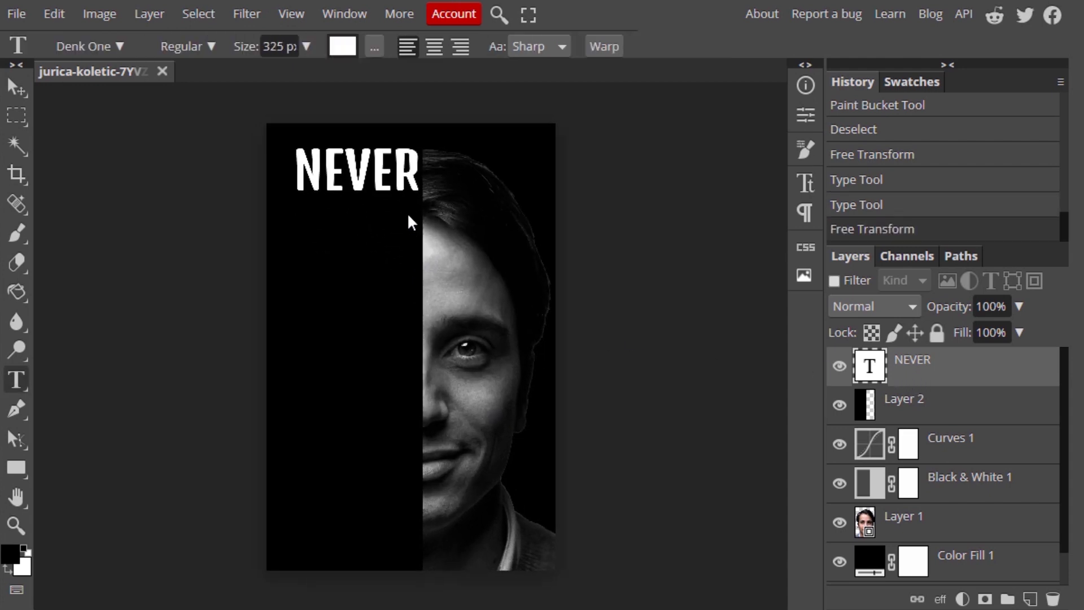
scroll(410, 222, "up", 5)
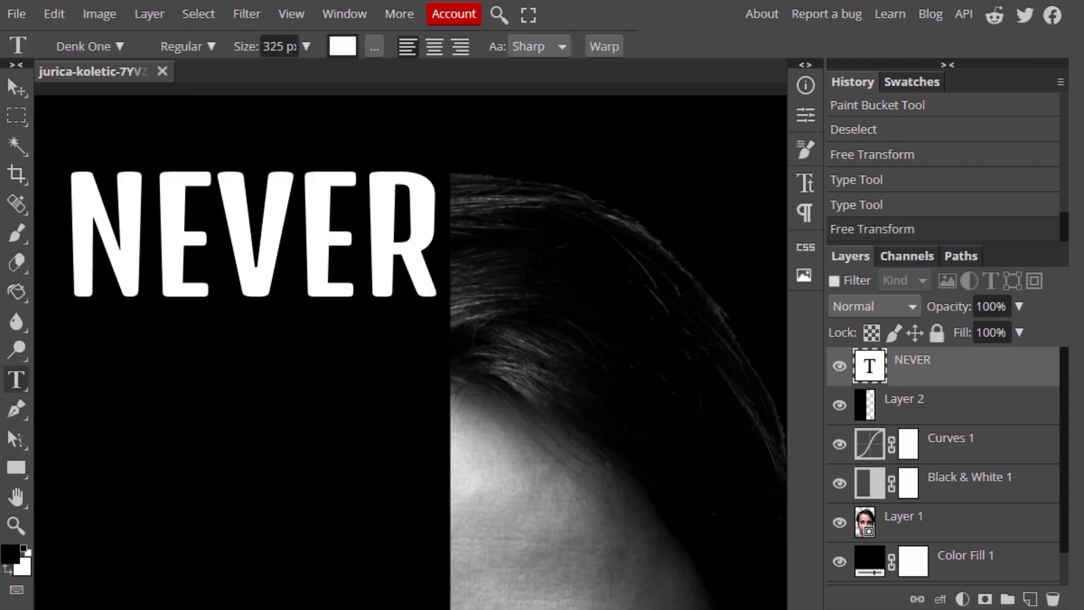
key("v")
left_click_drag(407, 191, 433, 187)
key("ctrl+0")
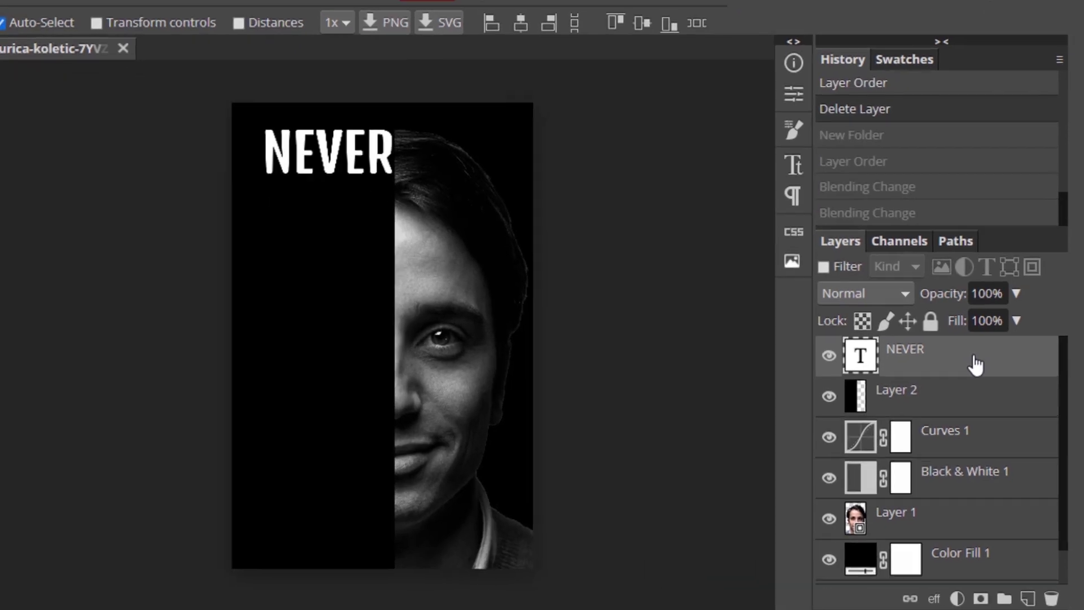
Duplicate the NEVER text, change the copy to REGRET and place it directly below, right-aligned to the split edge
key("ctrl+j")
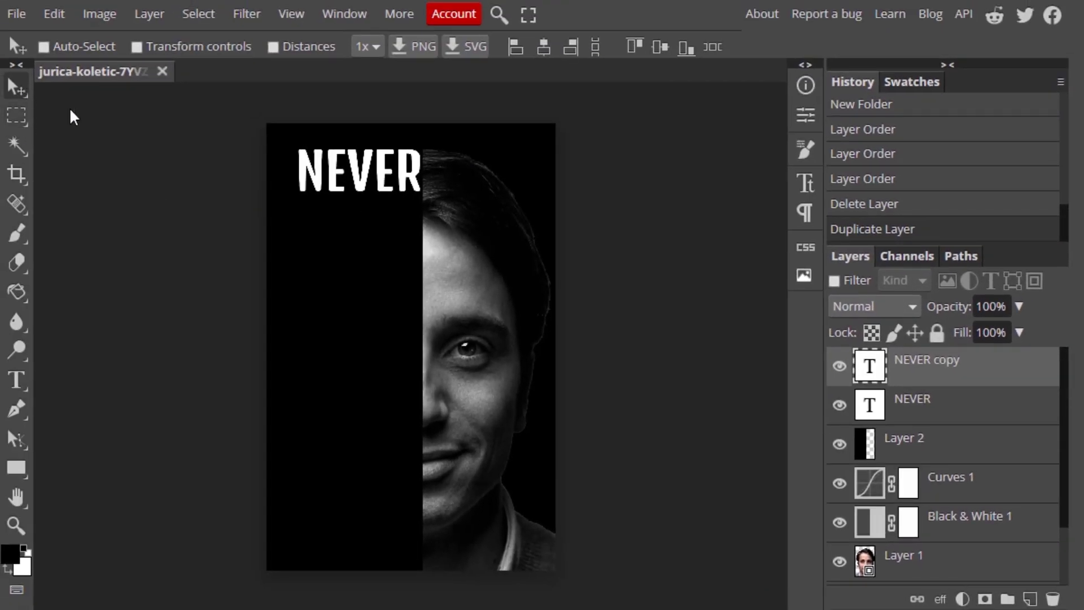
left_click_drag(384, 181, 385, 228)
left_click(14, 385)
double_click(394, 232)
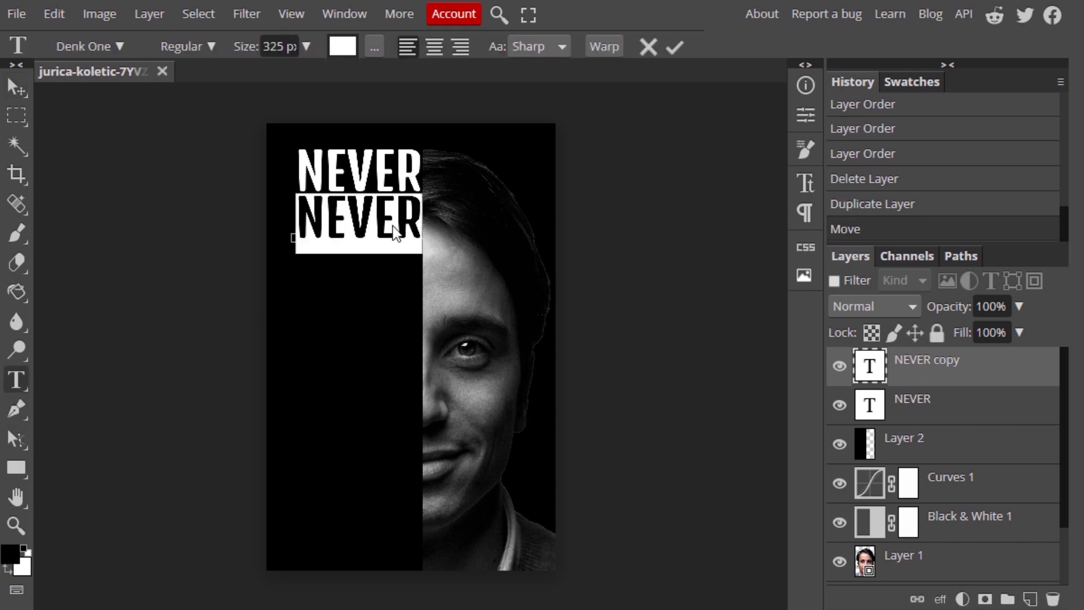
type("REGRET")
left_click(16, 87)
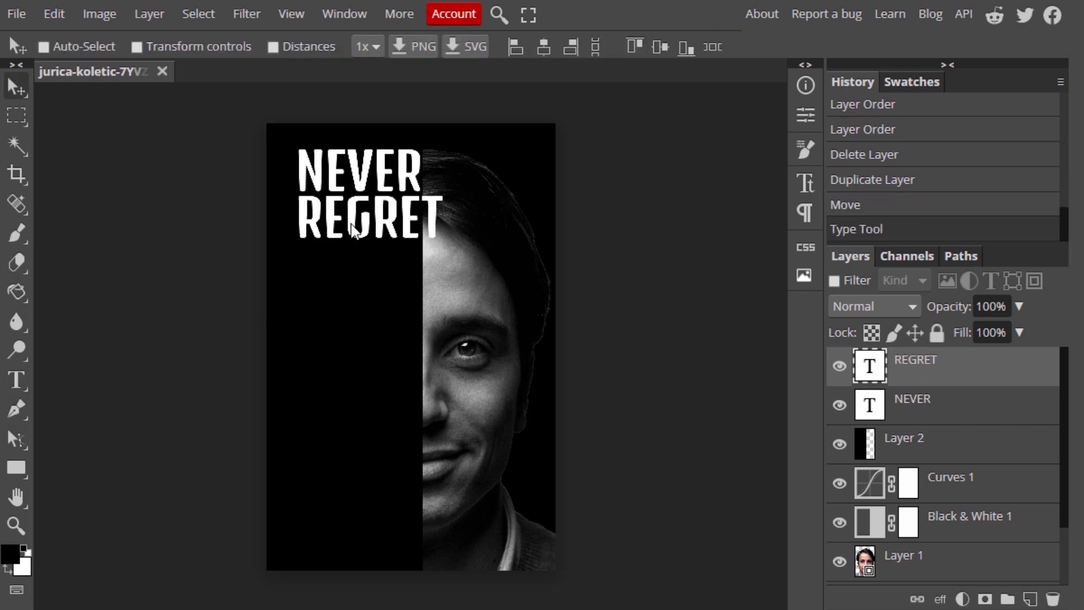
left_click_drag(420, 230, 273, 285)
Duplicate the REGRET text and change the copy's wording to ANY for the third line
key("t")
key("ctrl+j")
key("v")
left_click(16, 385)
type("ANY")
left_click(17, 87)
Make another copy for the fourth line, change it to THING and align it to the split edge below ANY
left_click_drag(346, 268, 372, 317)
key("ctrl+j")
key("t")
double_click(373, 323)
type("THING")
left_click(16, 87)
left_click_drag(404, 270, 407, 270)
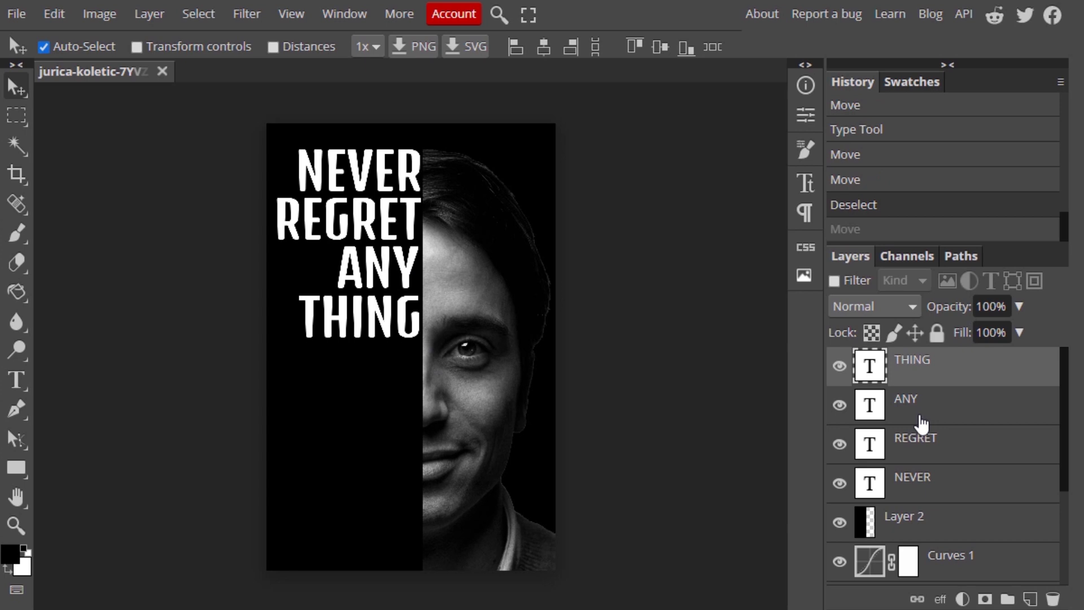
Duplicate the THING text, move the copy below it and change its wording to THAT
key("ctrl+j")
left_click_drag(386, 319, 394, 422)
key("t")
double_click(377, 365)
type("THAT")
left_click(16, 87)
Place another text copy below THAT, change it to MADE and line it up with the split edge
key("ctrl+j")
key("ctrl+z")
left_click_drag(395, 377, 410, 409)
key("t")
double_click(395, 418)
key("BackSpace")
type("MADE")
left_click(16, 88)
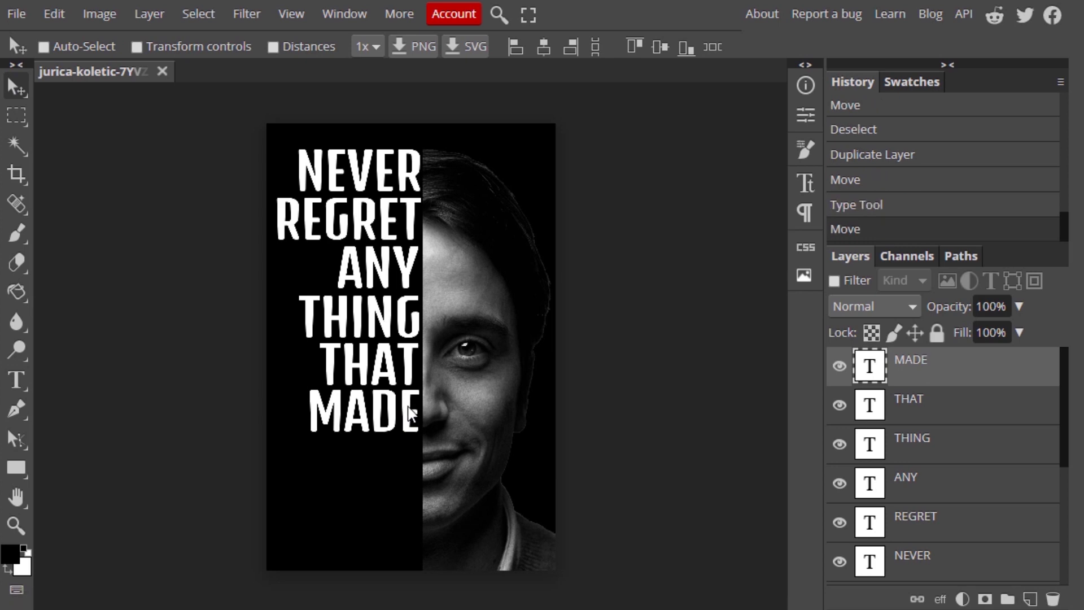
Duplicate the MADE text, move the copy directly below and change its wording to YOU
key("ctrl")
key("ctrl+j")
left_click_drag(414, 413, 413, 460)
key("t")
left_click_drag(419, 460, 307, 474)
type("YOU")
left_click(15, 88)
Place another text copy below YOU, change it to SMILE and nudge it left until it aligns with the lines above
left_click_drag(383, 467, 385, 513)
key("ctrl+j")
key("t")
left_click_drag(419, 508, 308, 499)
type("SMILE")
left_click(16, 88)
key("shift+Left")
key("shift+Left")
key("shift+Left")
key("shift+Left")
key("shift+Left")
key("shift+Left")
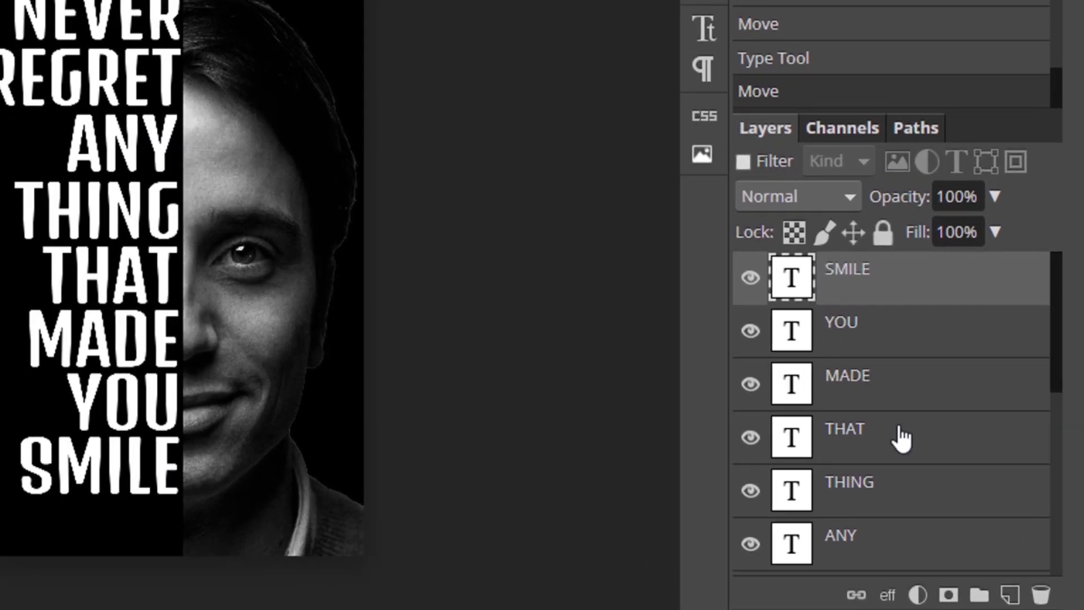
Select all eight text layers from NEVER to SMILE, stretch them slightly taller and center the block vertically on the canvas
scroll(949, 482, "down", 3)
left_click(876, 503)
scroll(878, 395, "up", 3)
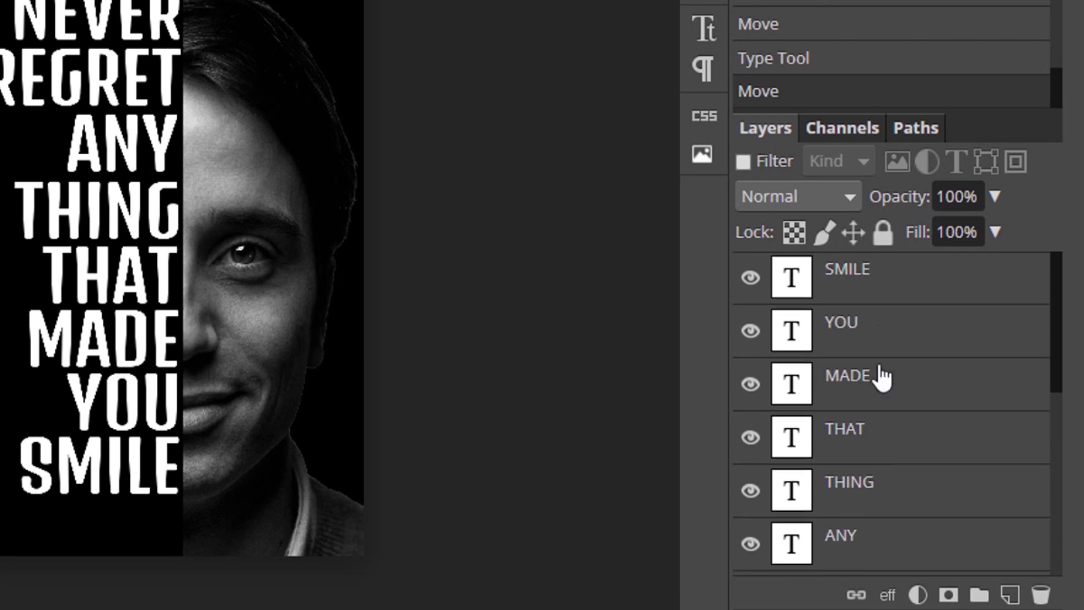
left_click(880, 296, "shift")
key("ctrl+alt+t")
left_click_drag(83, 498, 82, 505)
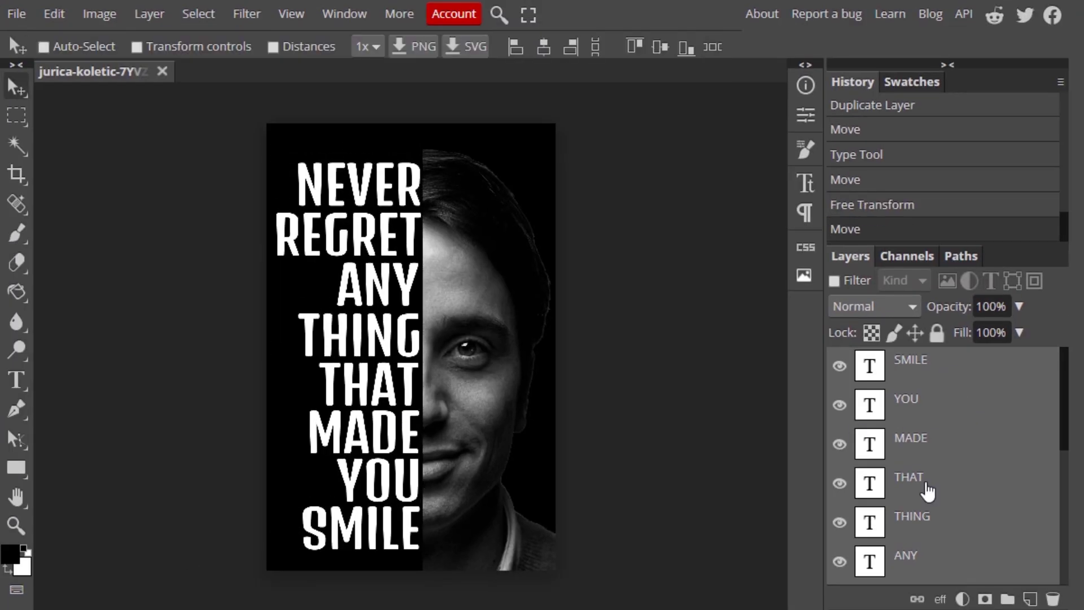
Group the eight selected text layers into one folder
scroll(966, 448, "down", 3)
scroll(978, 499, "up", 3)
key("ctrl")
key("ctrl+g")
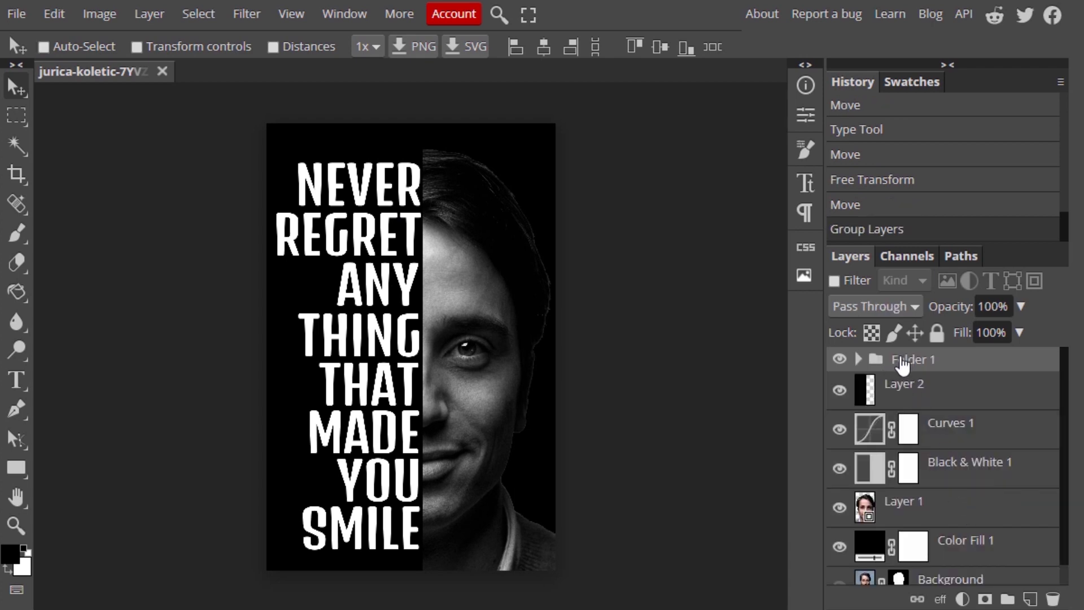
Duplicate the grouped text folder, hide the original and convert the copy to a smart object
key("ctrl+j")
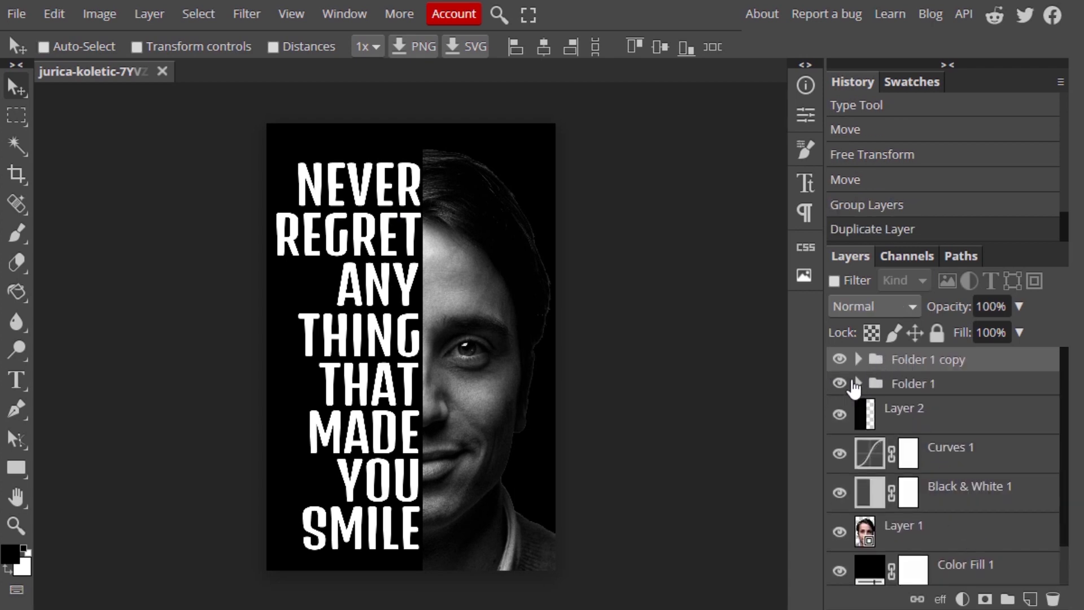
left_click(849, 362)
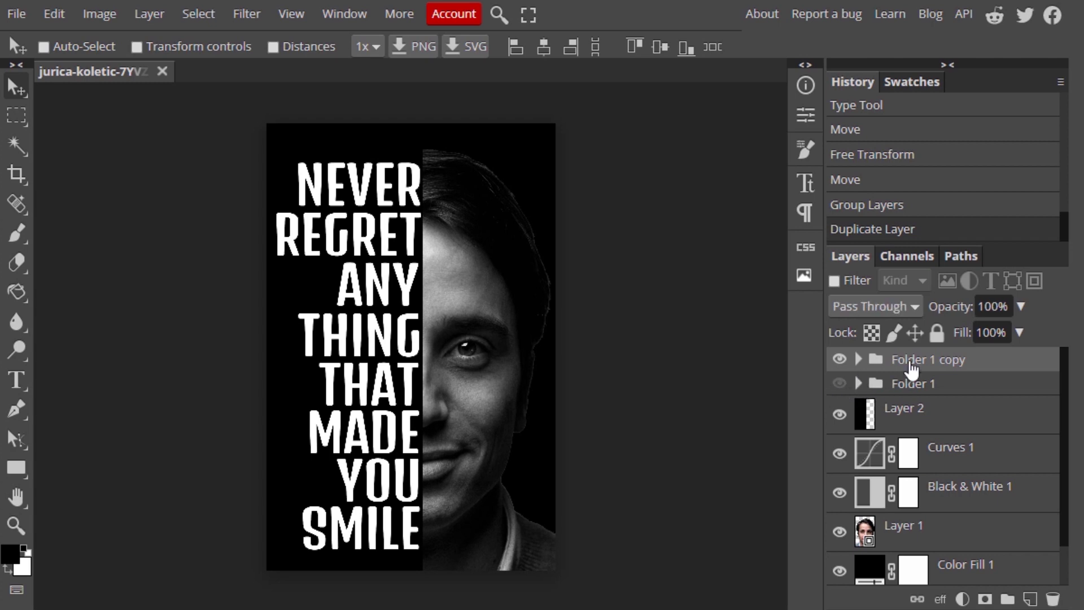
right_click(903, 378)
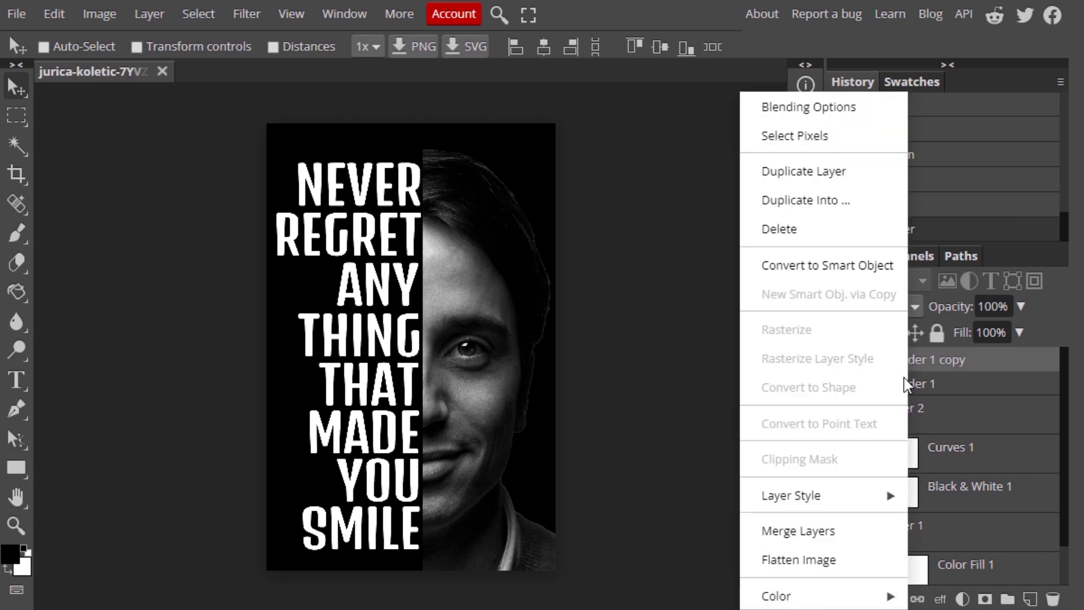
left_click(851, 271)
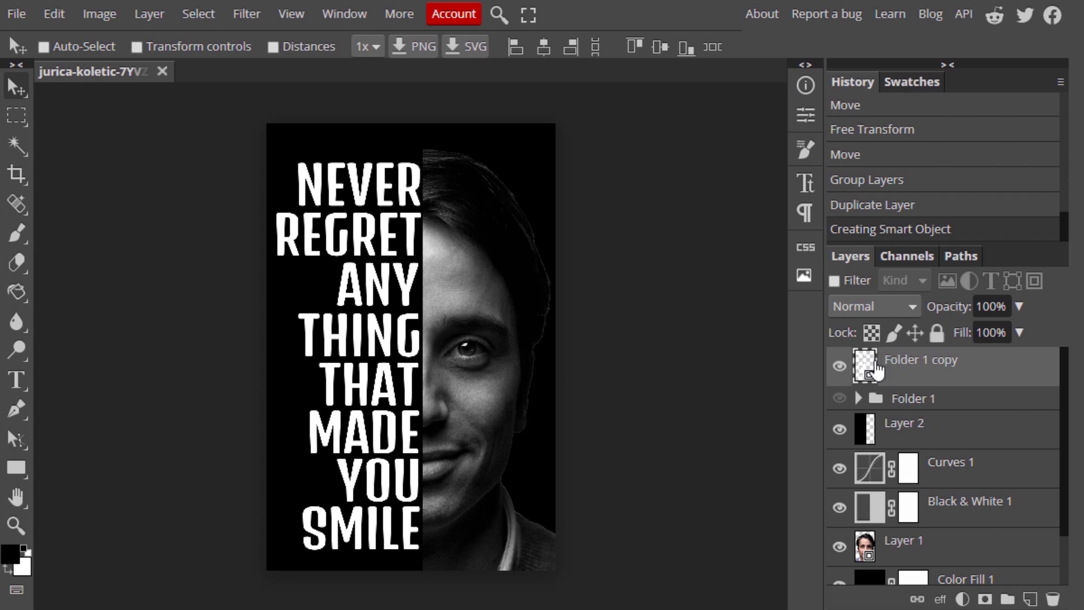
Load the copied text's pixels as a selection, hide that copy and mask the letter shapes out of Layer 2
key("ctrl")
left_click(867, 371, "ctrl")
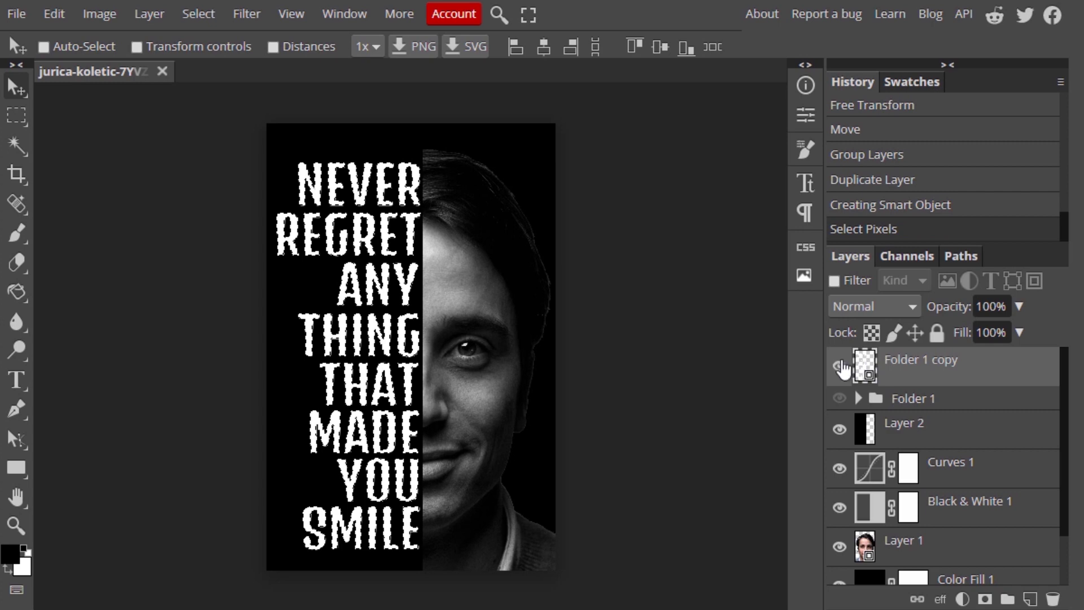
left_click(840, 367)
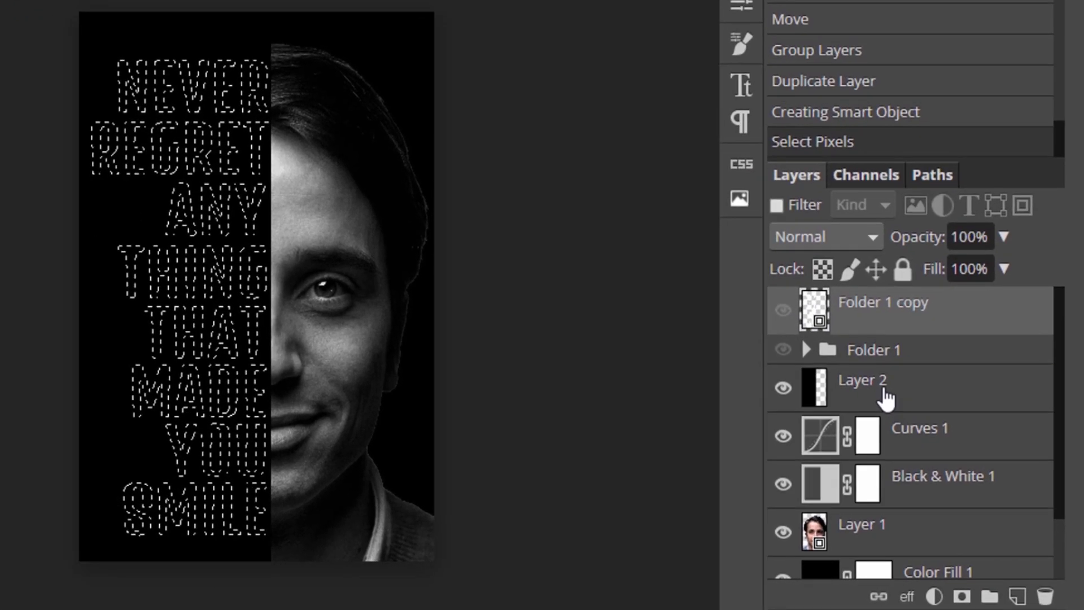
left_click(924, 430)
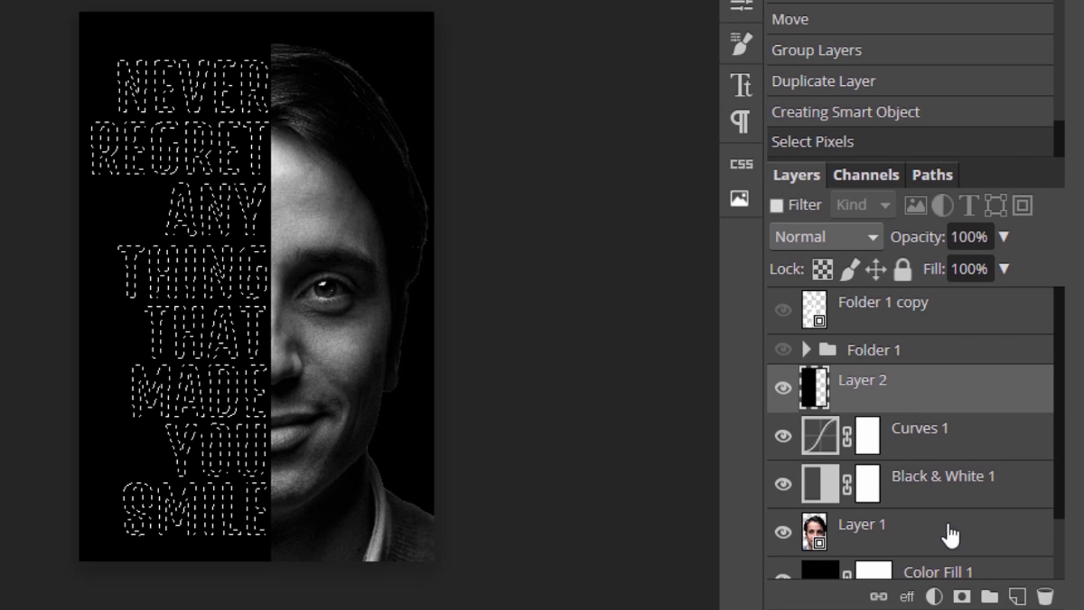
left_click(962, 596)
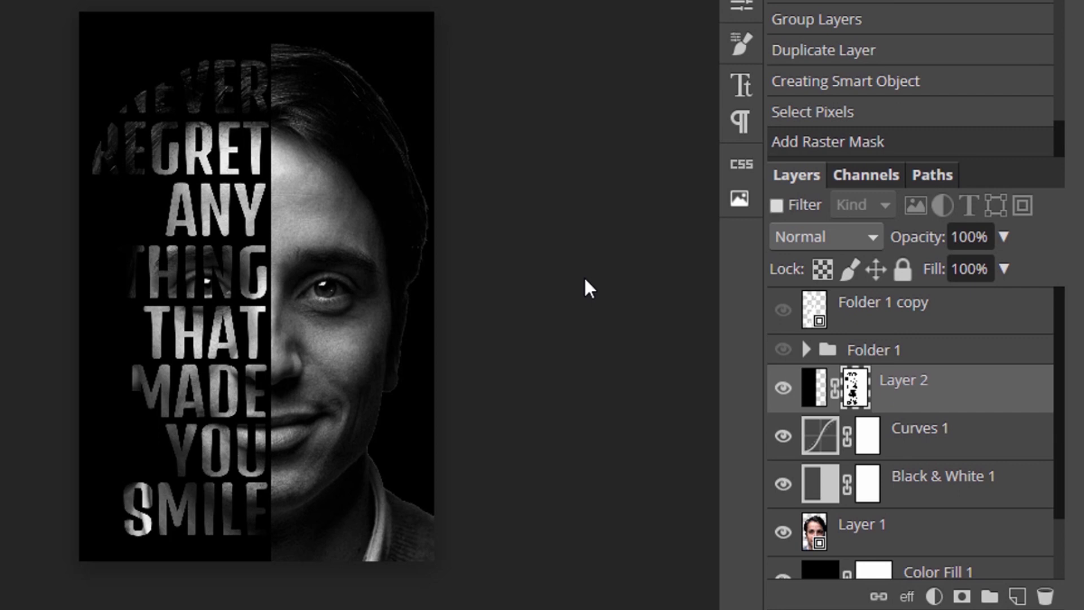
Undo the Layer 2 mask and the selection, delete the smart object copy and show the original text folder
key("ctrl+z")
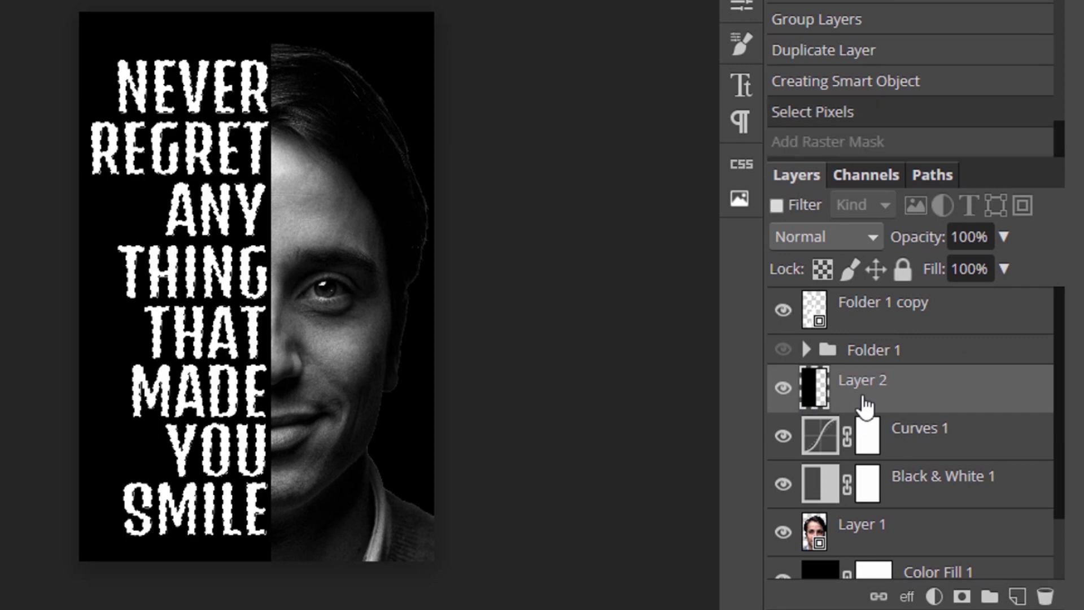
key("ctrl+z")
left_click(884, 316)
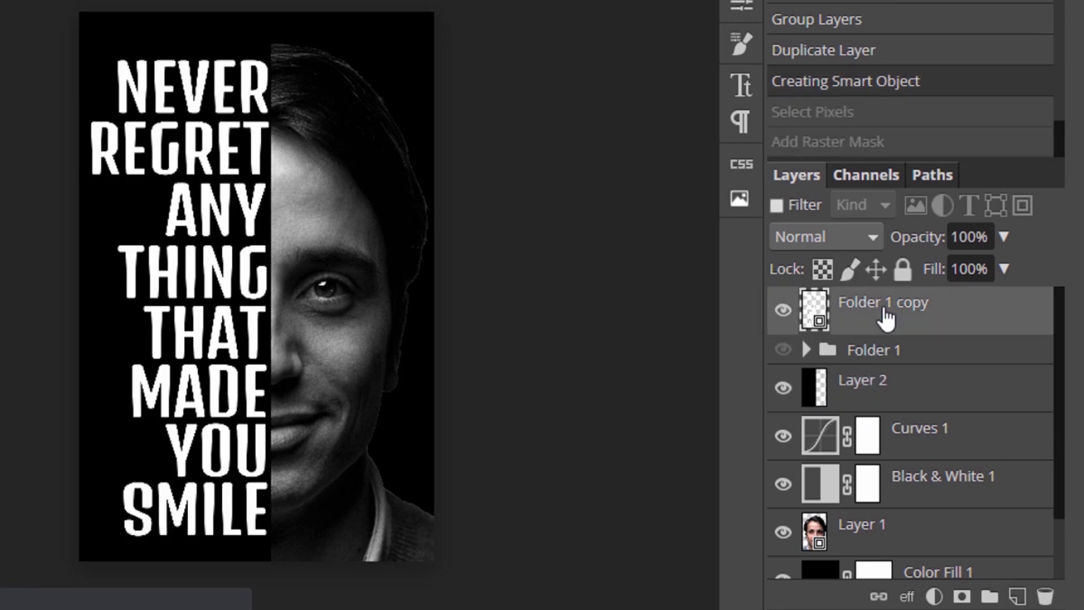
key("Delete")
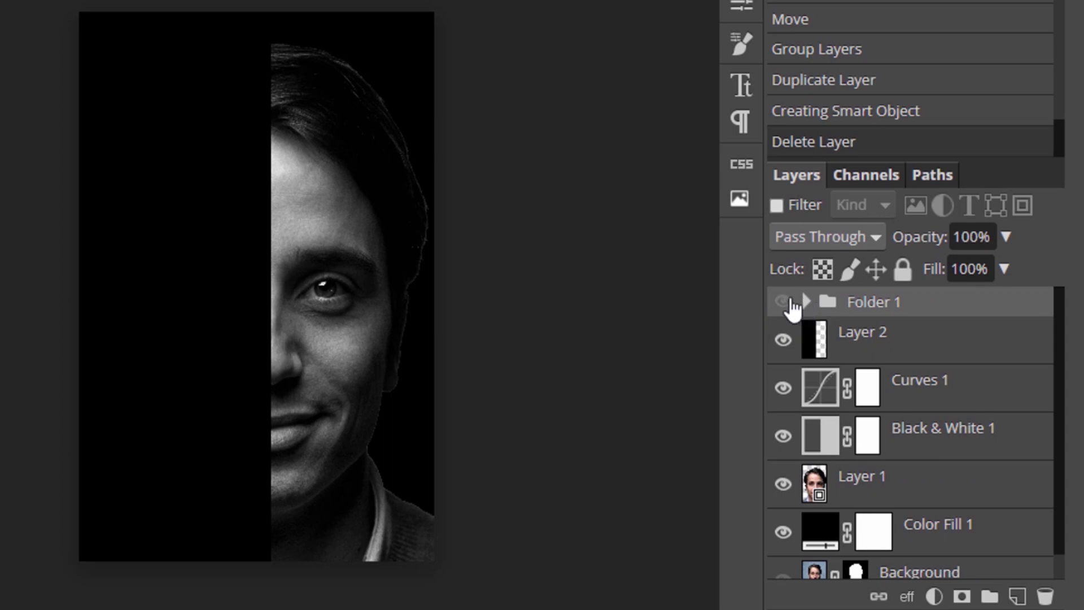
left_click(783, 301)
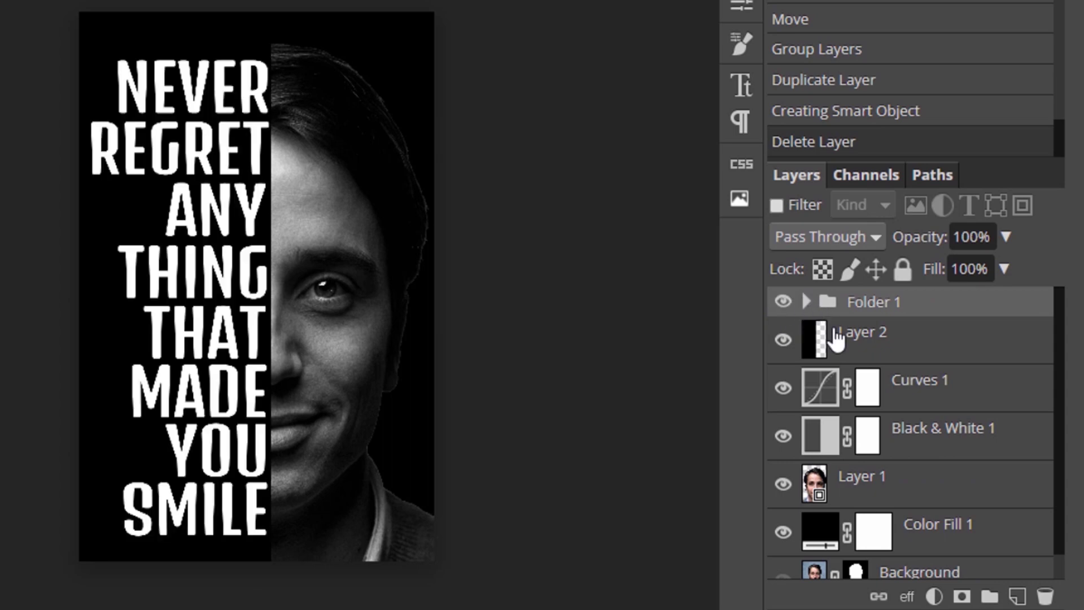
Lower Layer 2's opacity to 63% to see the hidden half of the face, and shrink NEVER to fit within the head
left_click(883, 342)
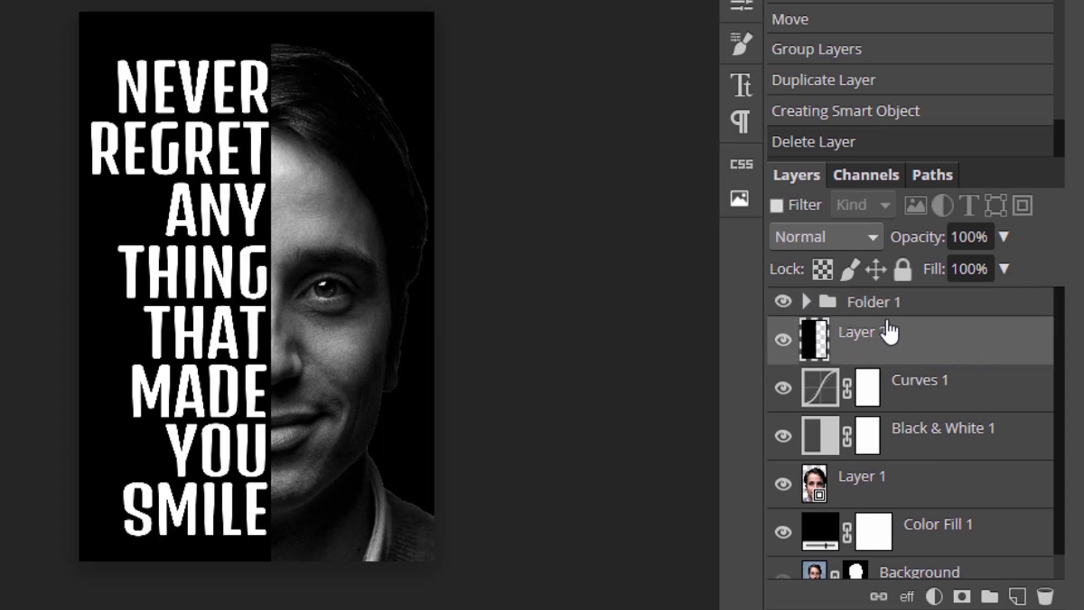
left_click_drag(917, 237, 875, 237)
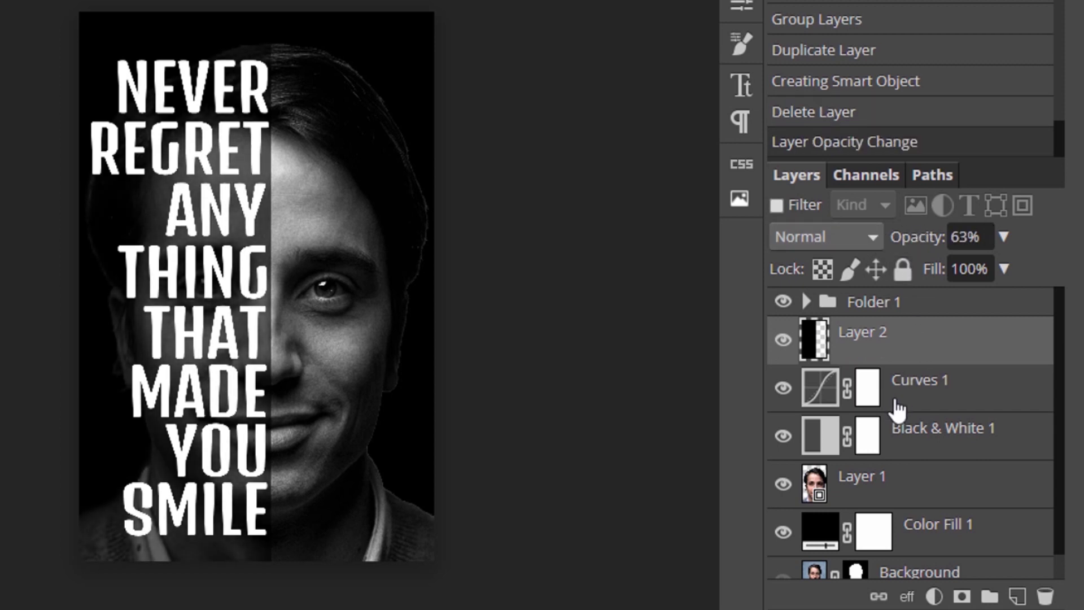
left_click(806, 302)
left_click(896, 341)
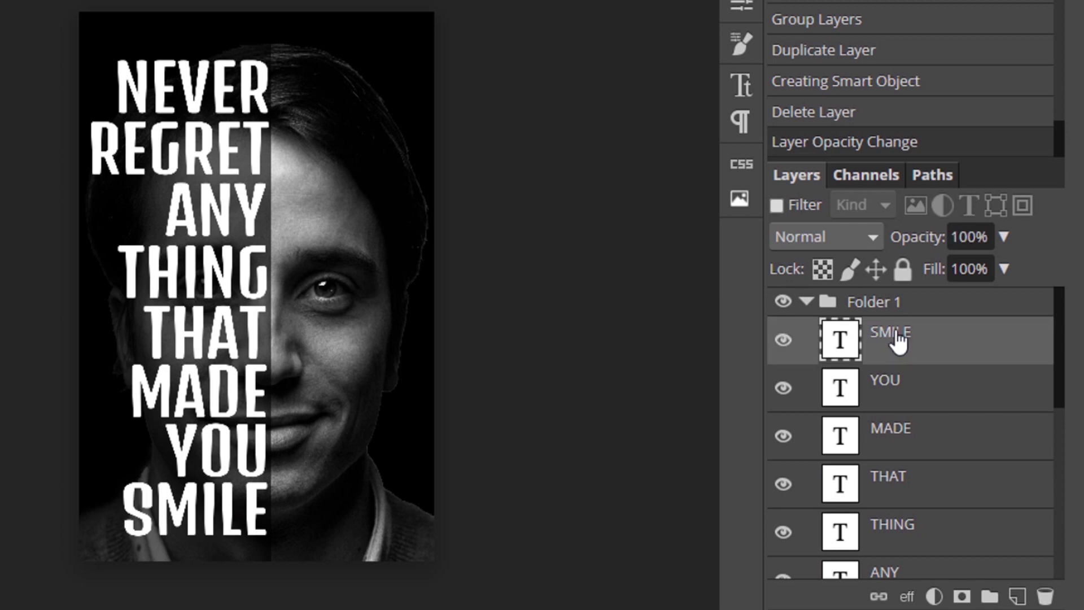
scroll(914, 449, "down", 4)
left_click(903, 449)
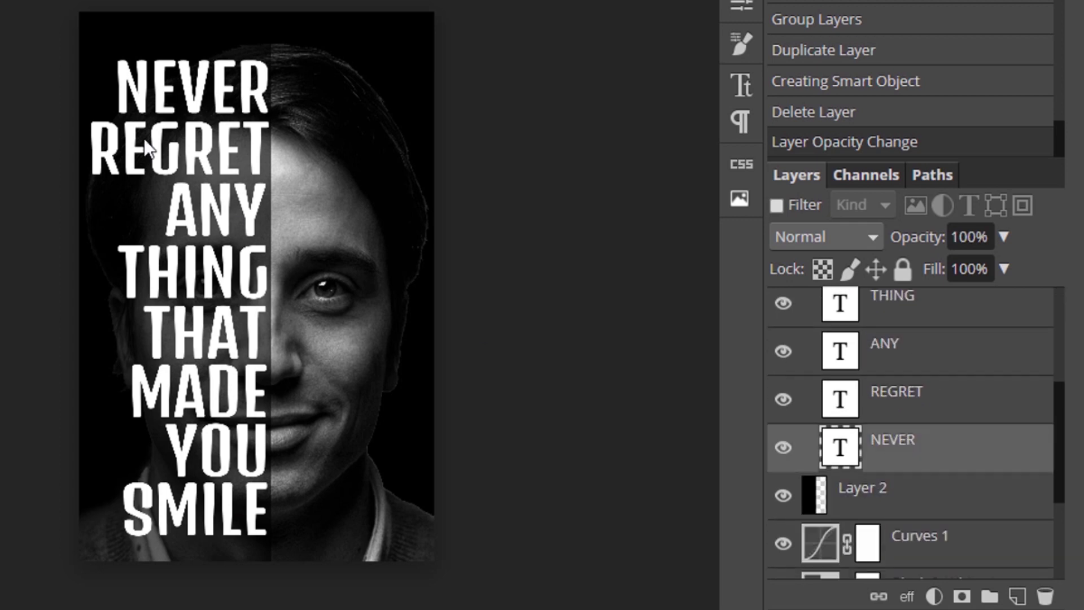
key("ctrl+alt+t")
key("ctrl+plus")
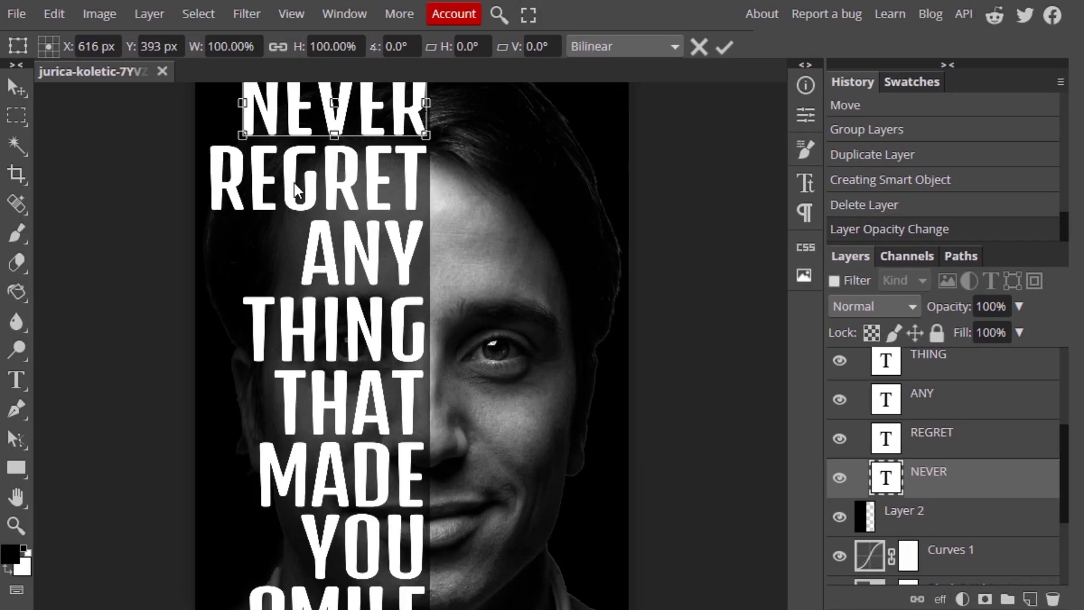
scroll(296, 192, "up", 2)
left_click_drag(242, 256, 300, 277)
key("Return")
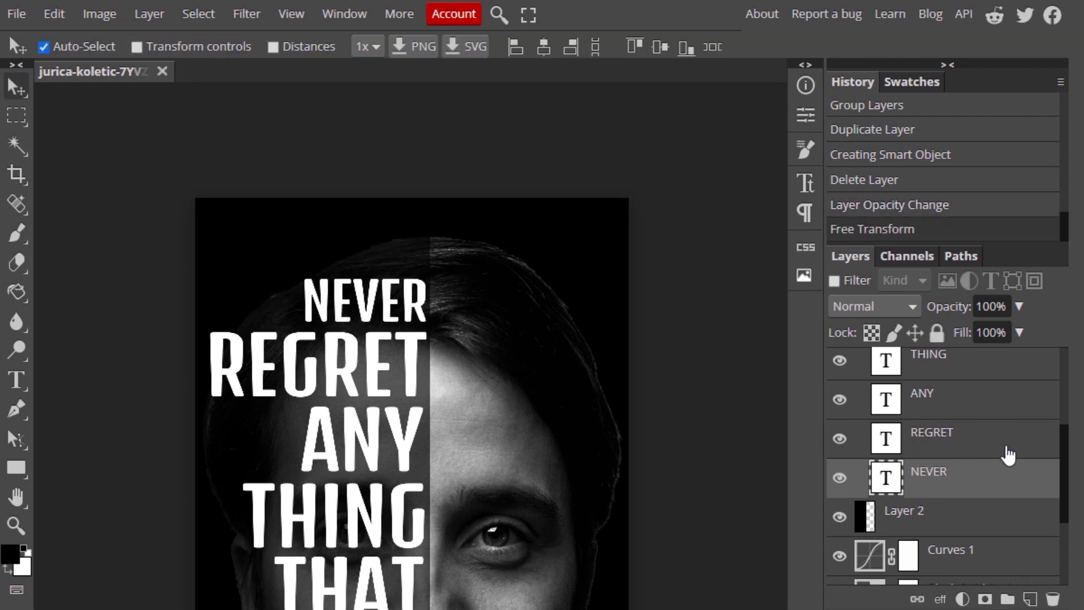
Narrow REGRET from its left side and stretch it slightly upward to close the gap below NEVER
left_click(931, 441)
key("ctrl+alt+t")
left_click_drag(210, 330, 235, 354)
left_click_drag(332, 337, 332, 323)
key("Return")
Enlarge ANY slightly so it fills the space between REGRET and THING
scroll(387, 347, "down", 3)
left_click(917, 416)
key("ctrl+t")
mouse_move(302, 222)
left_mouse_down()
mouse_move(273, 218)
mouse_move(304, 239)
left_mouse_up()
key("Return")
key("ctrl+alt+t")
left_click(724, 48)
scroll(380, 356, "up", 3)
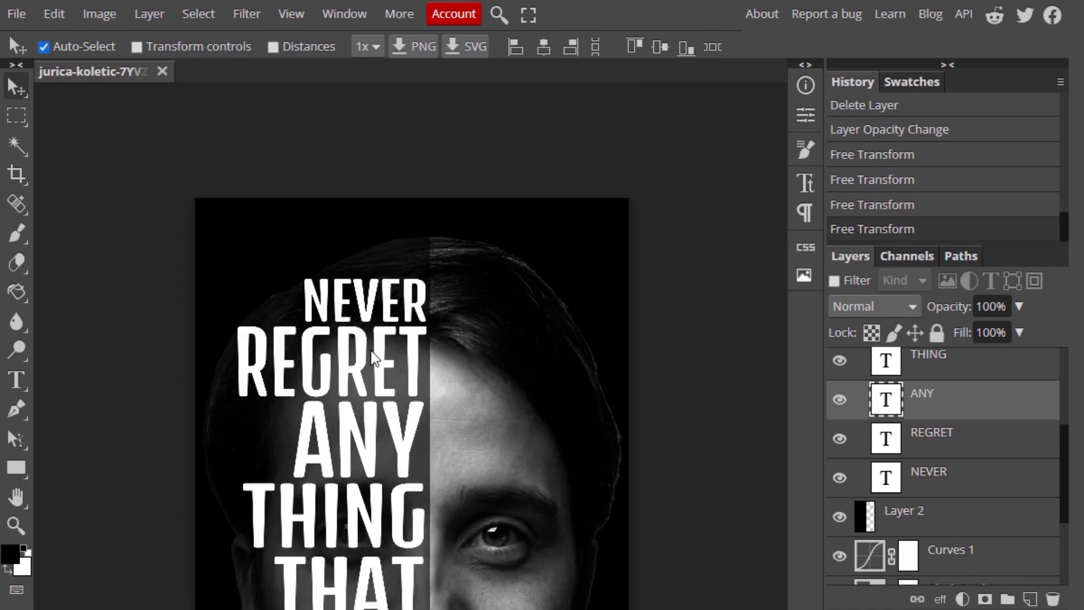
Narrow MADE from its left side to follow the contour of the face
scroll(380, 356, "down", 5)
scroll(903, 450, "up", 3)
left_click(904, 464)
key("ctrl+alt+t")
left_click_drag(259, 380, 277, 380)
key("Return")
Narrow SMILE from its left side and scale NEVER to 91.82% width and 110.33% height
left_click(926, 389)
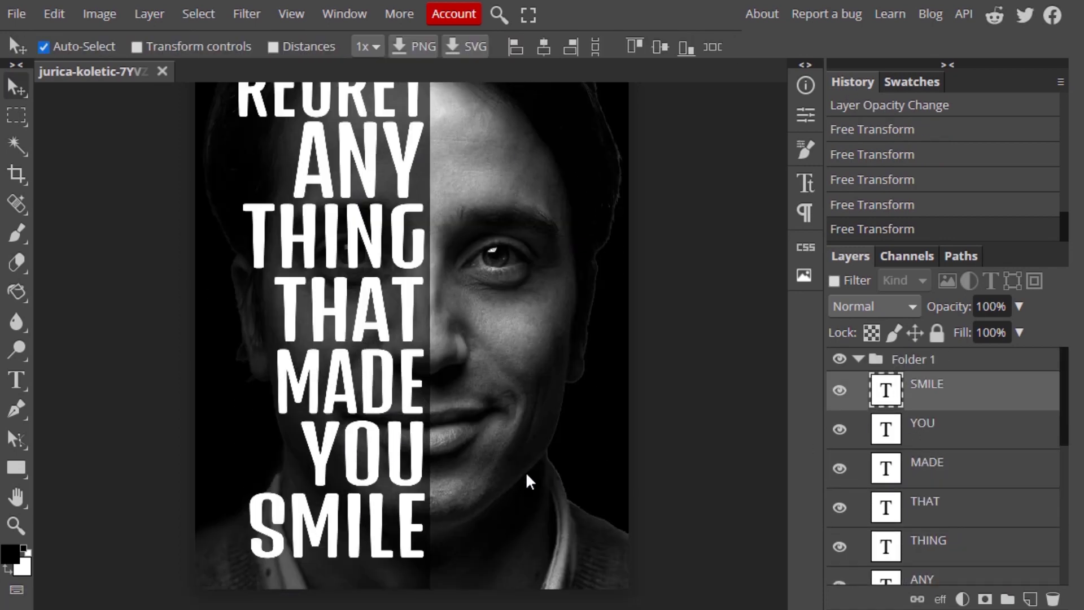
key("ctrl+alt+t")
left_click_drag(249, 525, 264, 525)
left_click_drag(305, 205, 314, 204)
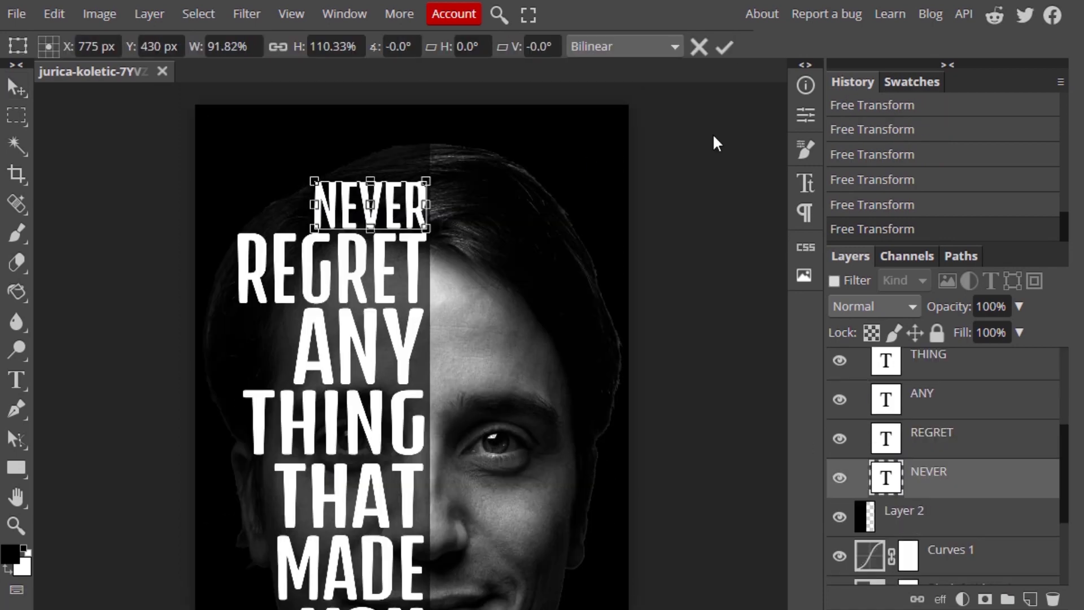
left_click(724, 46)
Collapse the text folder and set Layer 2's opacity back to 100%
scroll(561, 204, "up", 2)
scroll(994, 452, "up", 5)
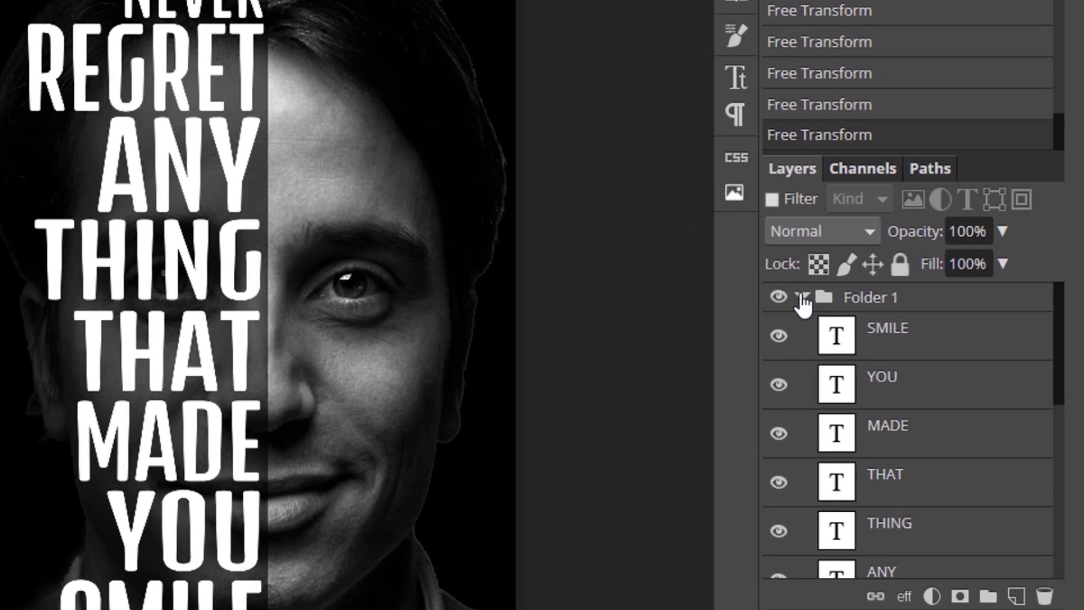
left_click(857, 357)
left_click(824, 300)
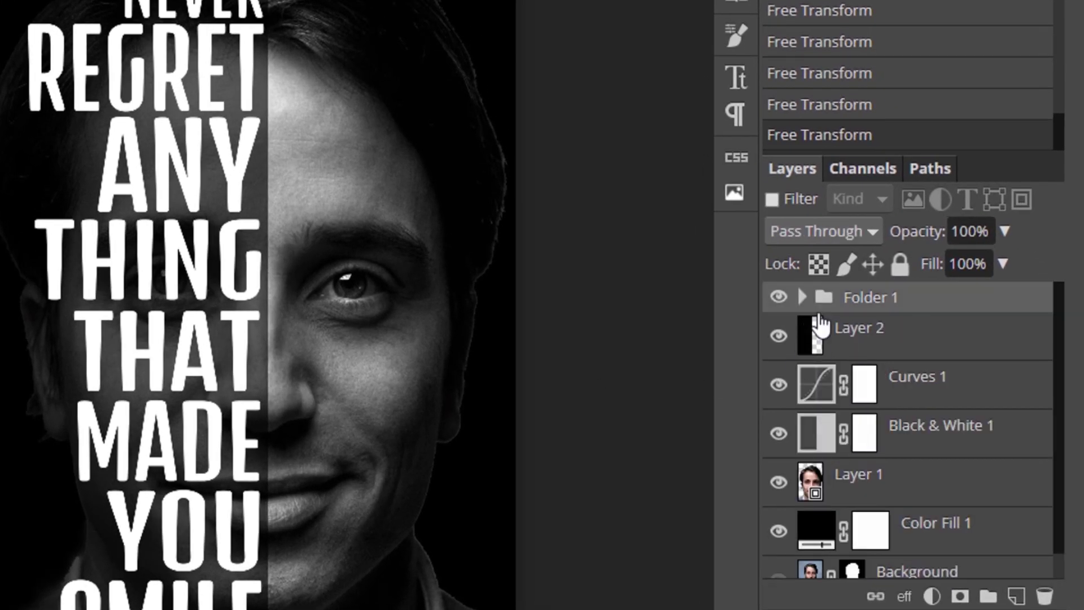
left_click(830, 341)
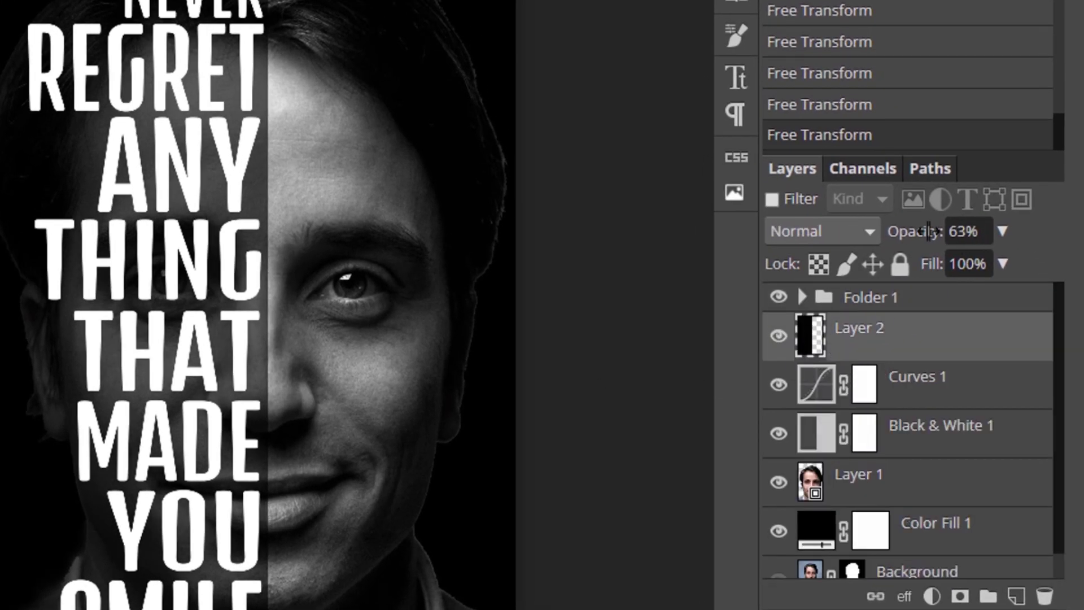
left_click_drag(912, 228, 959, 229)
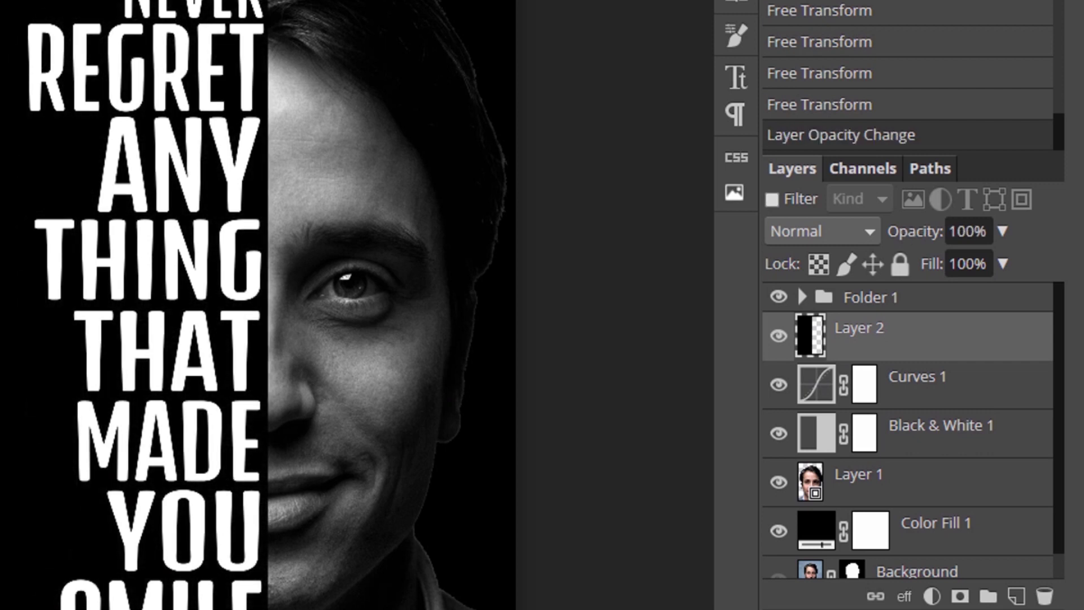
Duplicate the folder of resized text, hide the original and convert the duplicate to a smart object
left_click(858, 301)
key("ctrl+j")
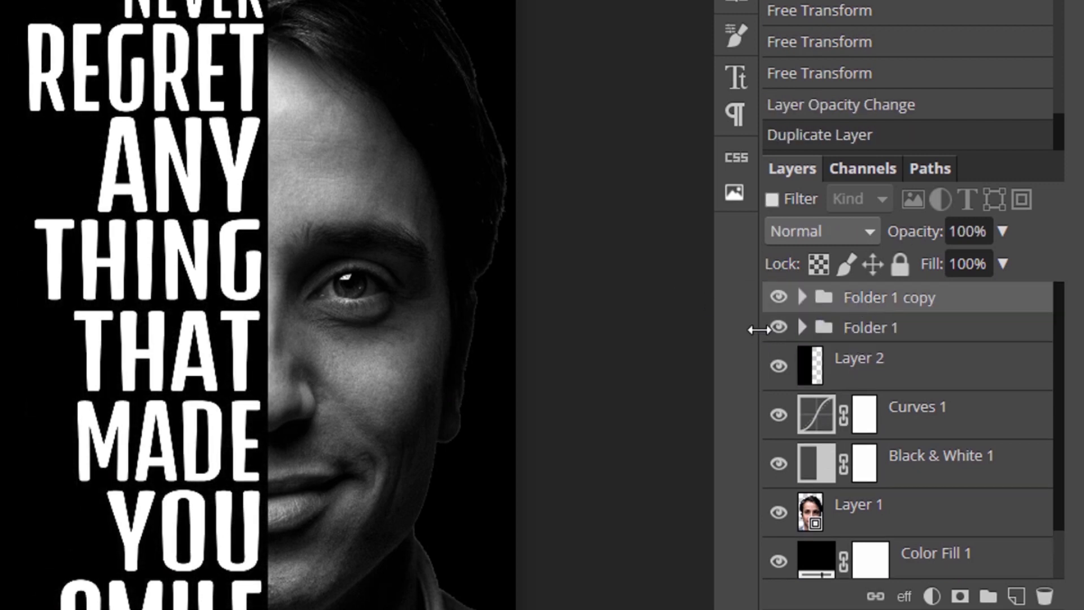
left_click(779, 327)
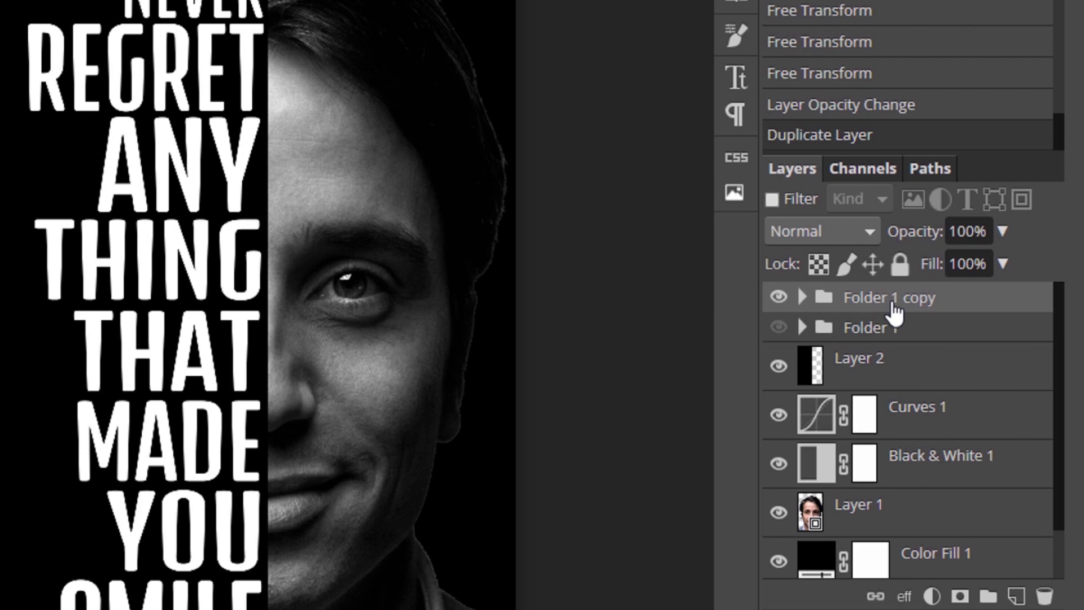
right_click(894, 314)
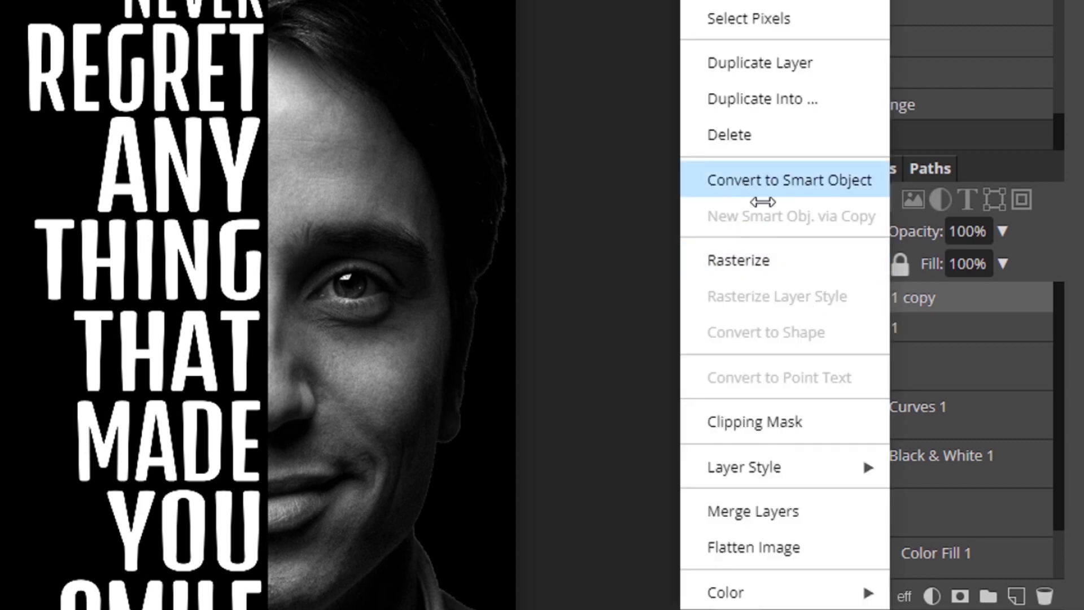
left_click(763, 195)
Select the smart object's text pixels, hide it and mask the letters out of Layer 2 so the portrait shows through
left_click(813, 316, "ctrl")
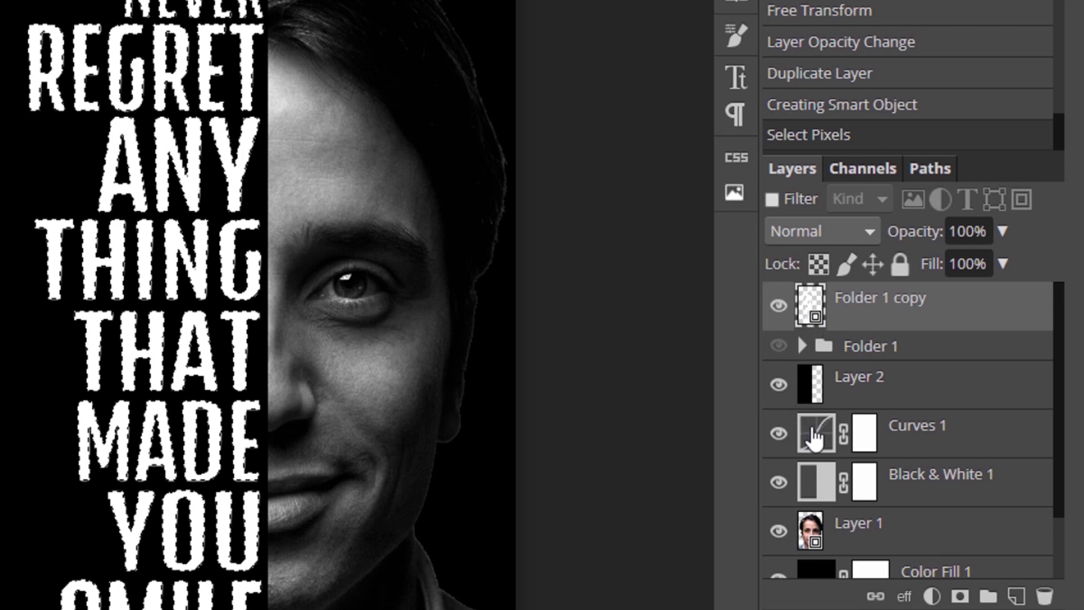
left_click(871, 382)
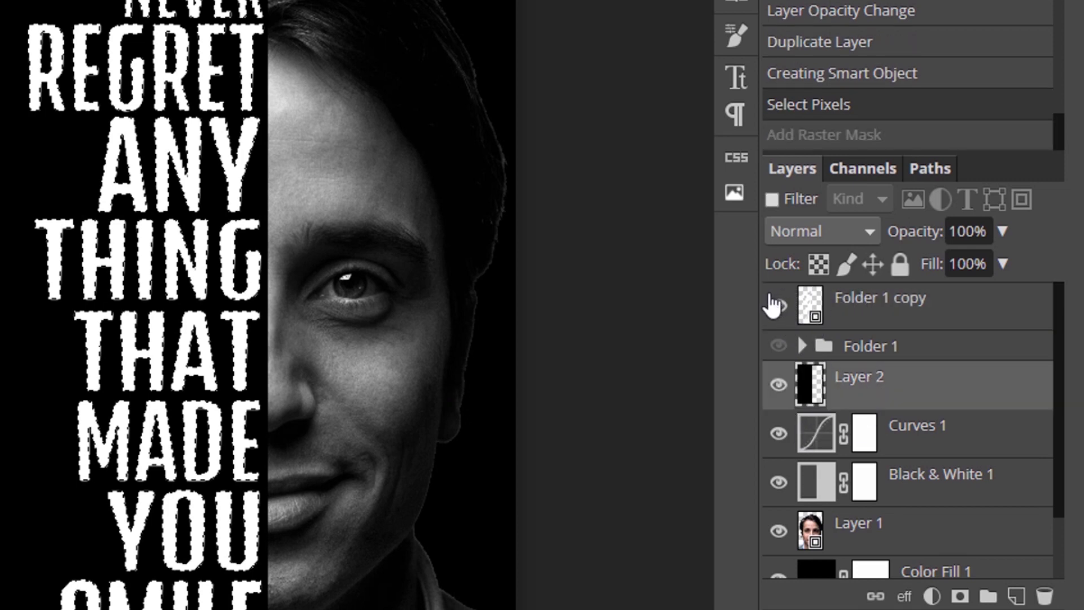
left_click(779, 306)
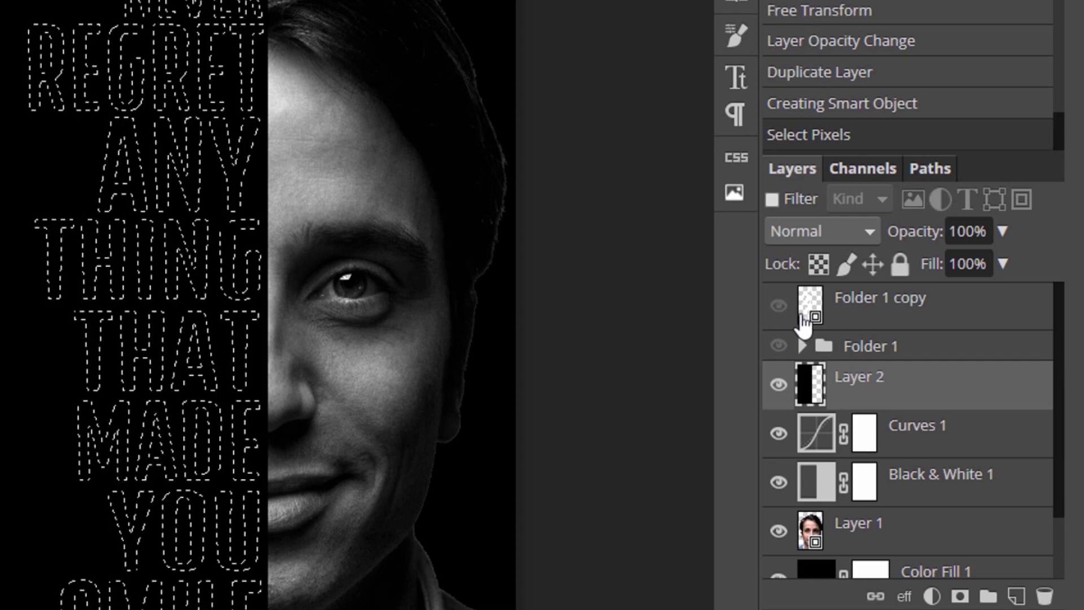
left_click(959, 595)
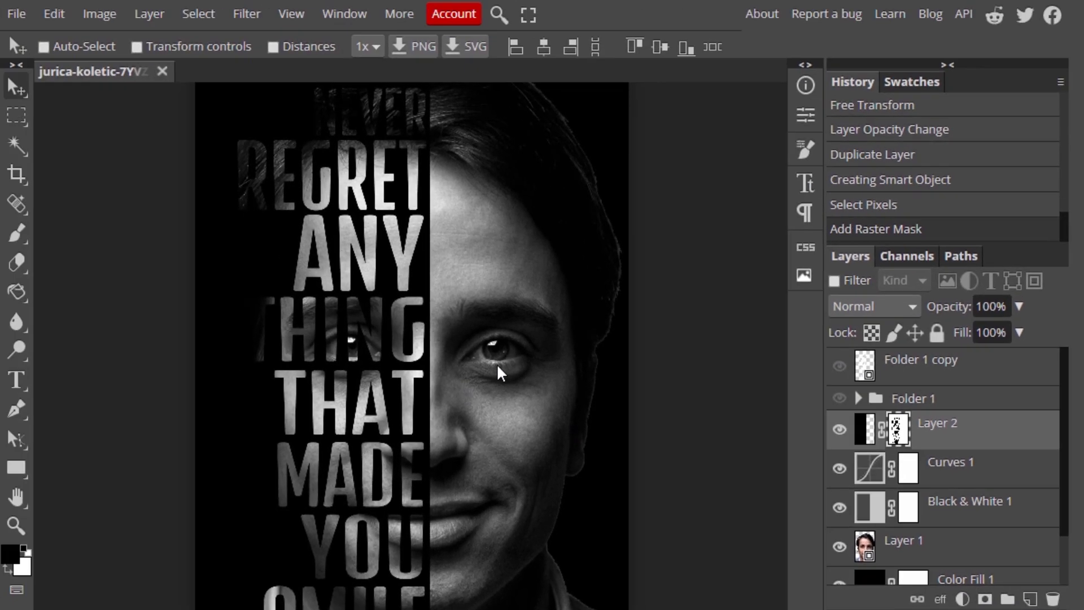
Show the text smart object again and set its opacity to 15% as a faint overlay on the letters
scroll(496, 363, "down", 3)
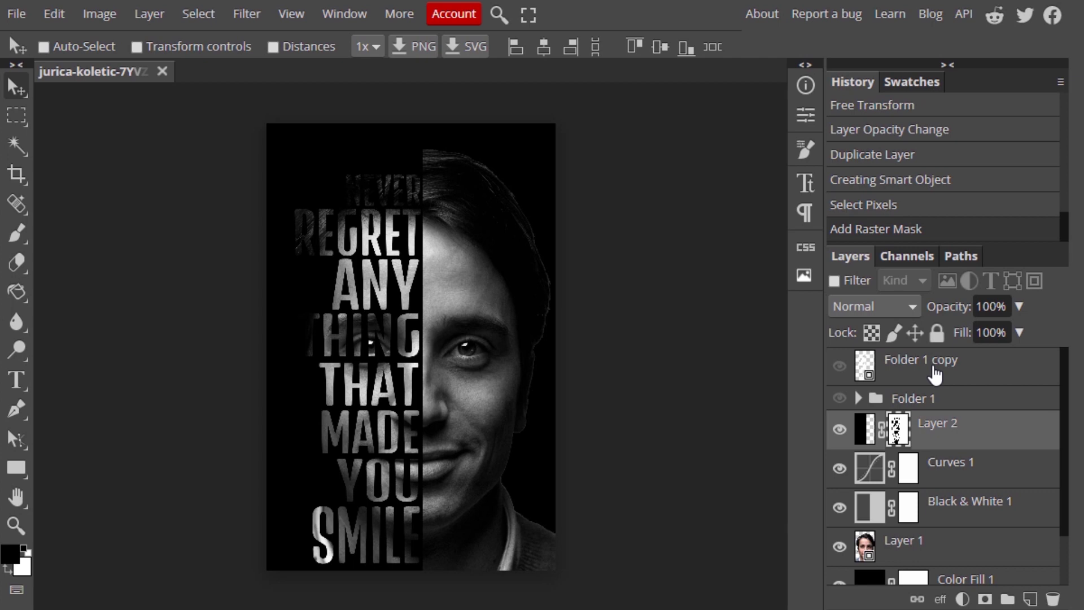
left_click(933, 368)
left_click(839, 366)
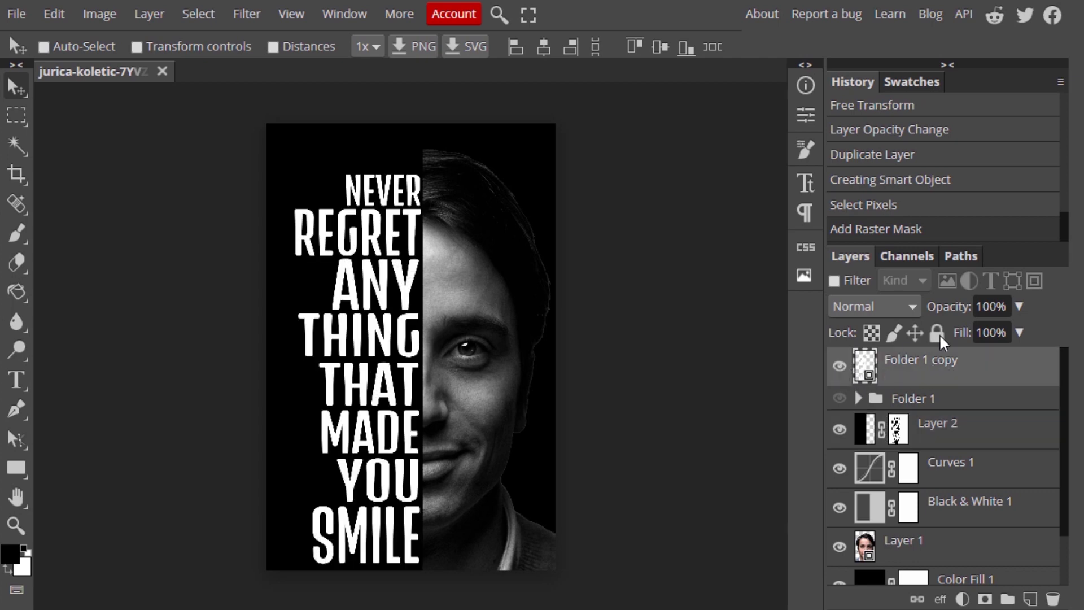
left_click_drag(947, 306, 879, 317)
left_click(1019, 306)
left_click_drag(951, 333, 947, 333)
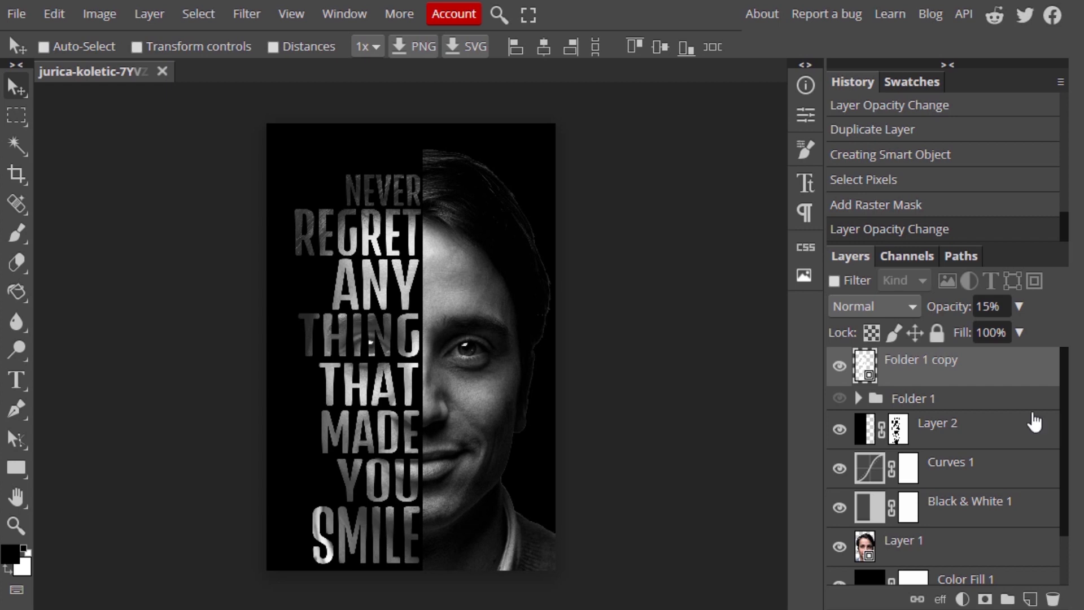
Add a new layer above the text smart object and set up a soft round brush at 350 px with 0% hardness
left_click(1029, 599)
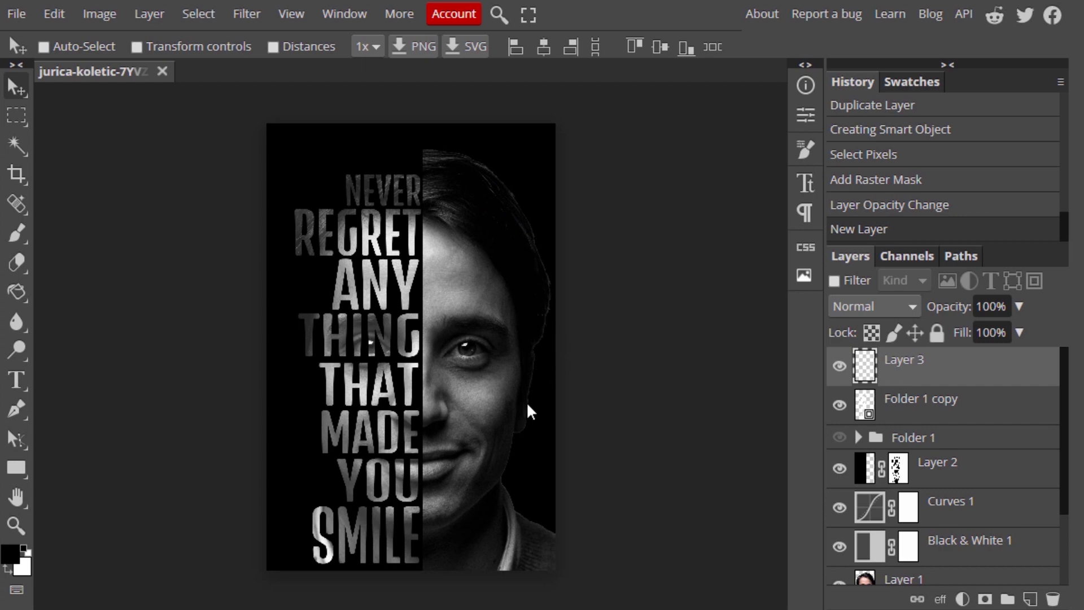
left_click(17, 233)
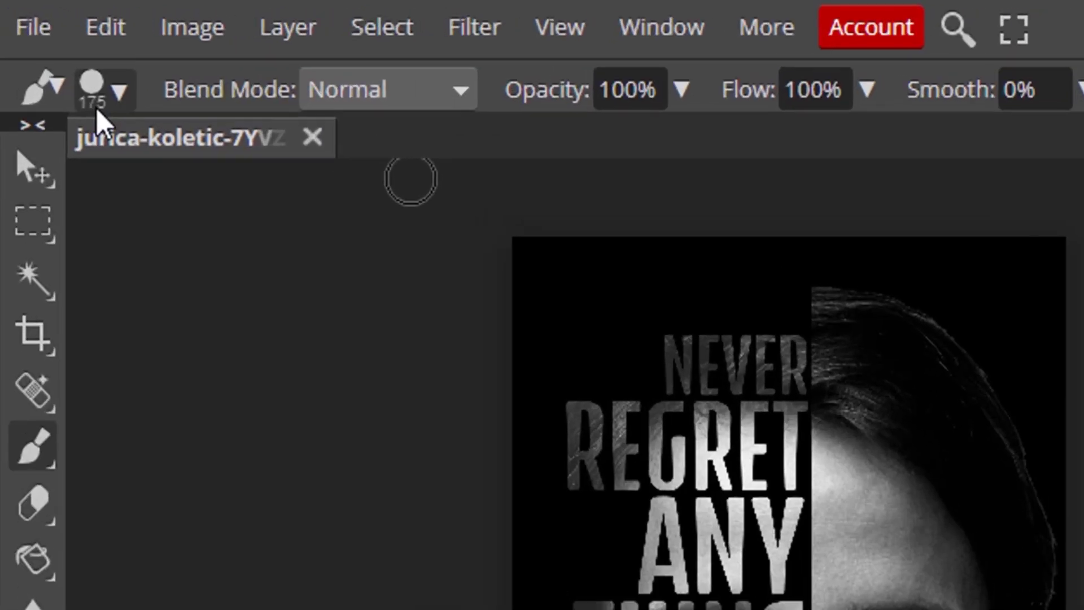
left_click(96, 107)
left_click(443, 350)
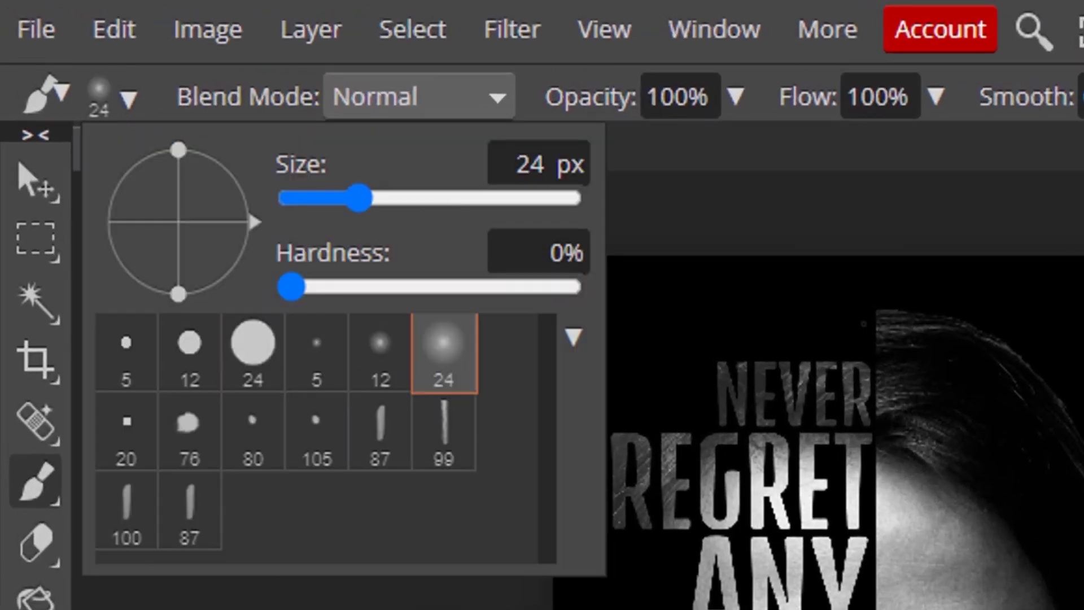
key("bracketright")
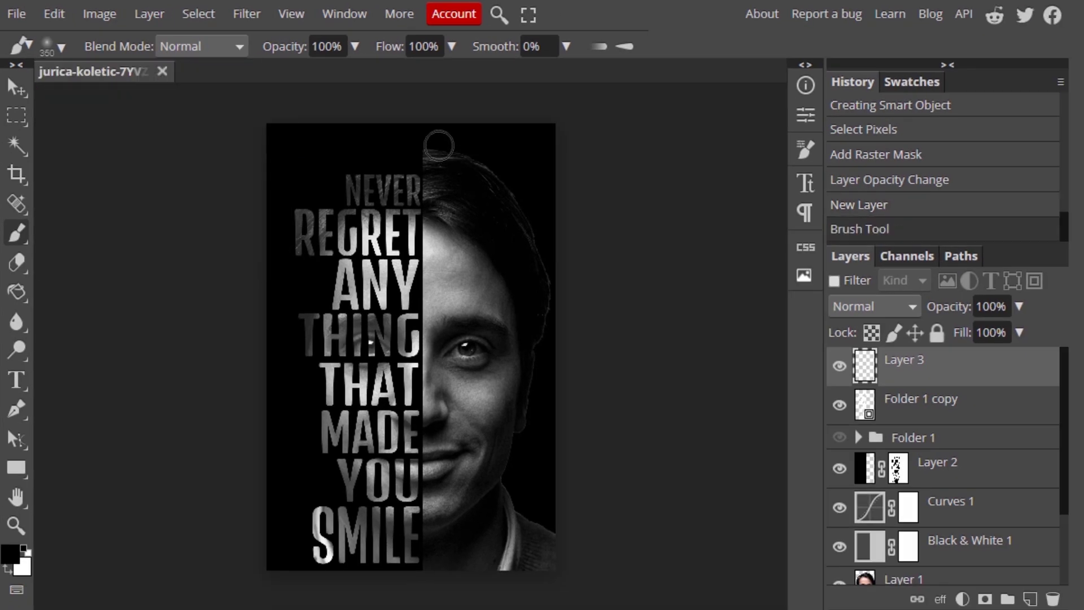
Paint black on the new layer along the outer edge of the man's hair and head to blend it into the background
left_click(439, 145)
key("ctrl+z")
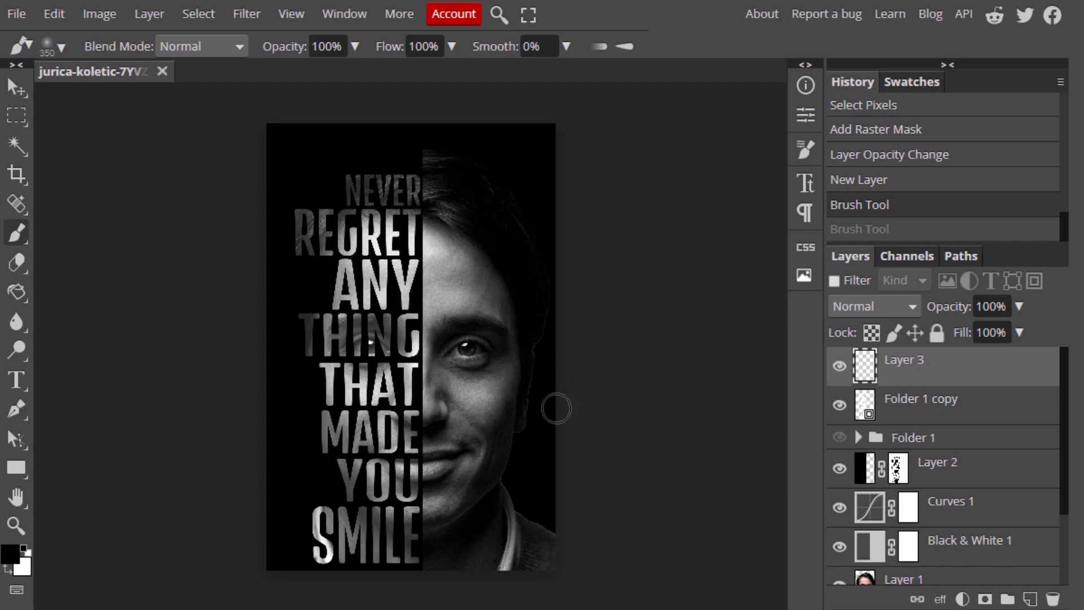
left_click(450, 127)
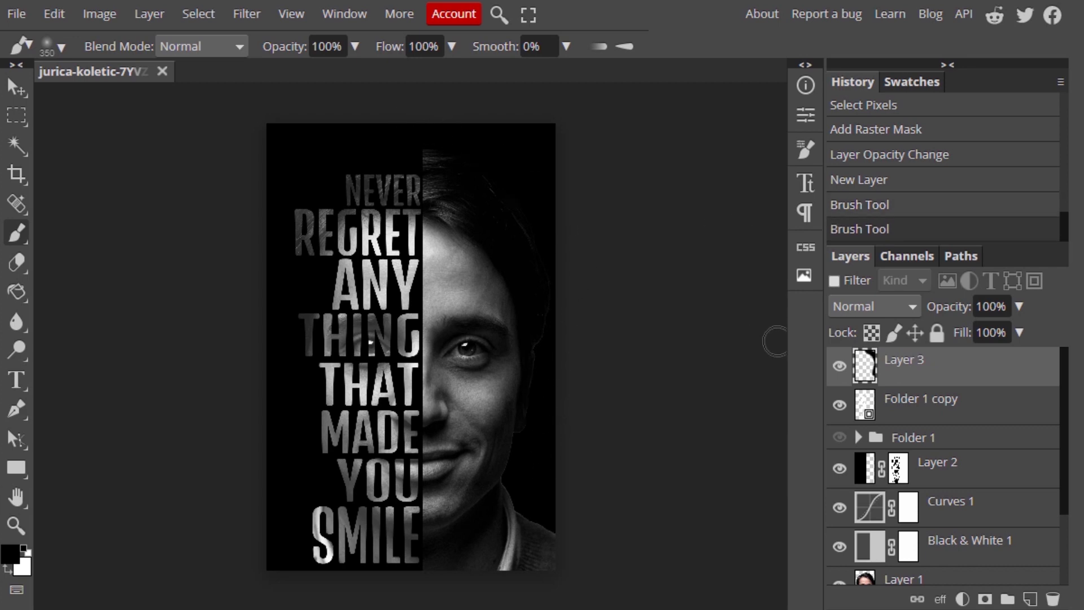
left_click(776, 341)
Set the opacity of the Folder 1 copy text smart object to 18%
left_click(939, 401)
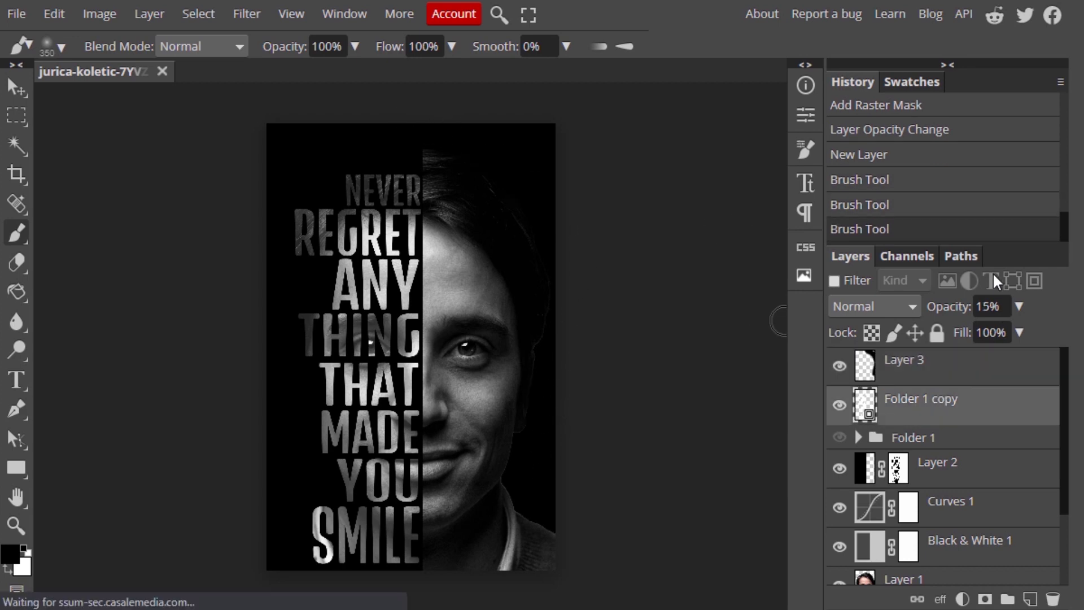
left_click(1019, 306)
left_click_drag(958, 340, 953, 341)
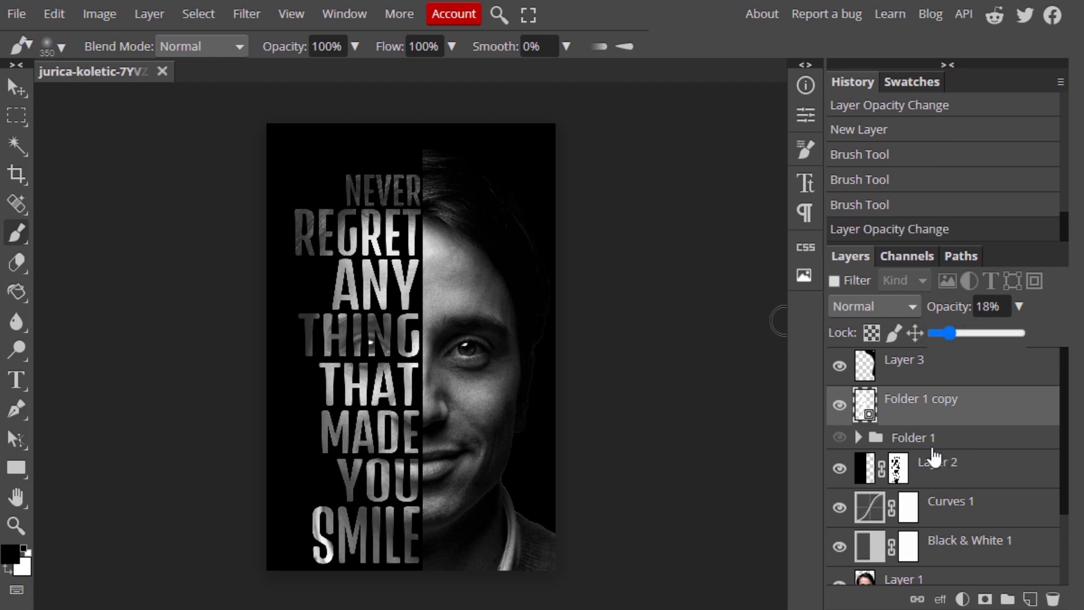
Unlink Layer 2's mask and nudge only its black rectangle left until its edge lines up with the ends of the words
left_click(897, 472)
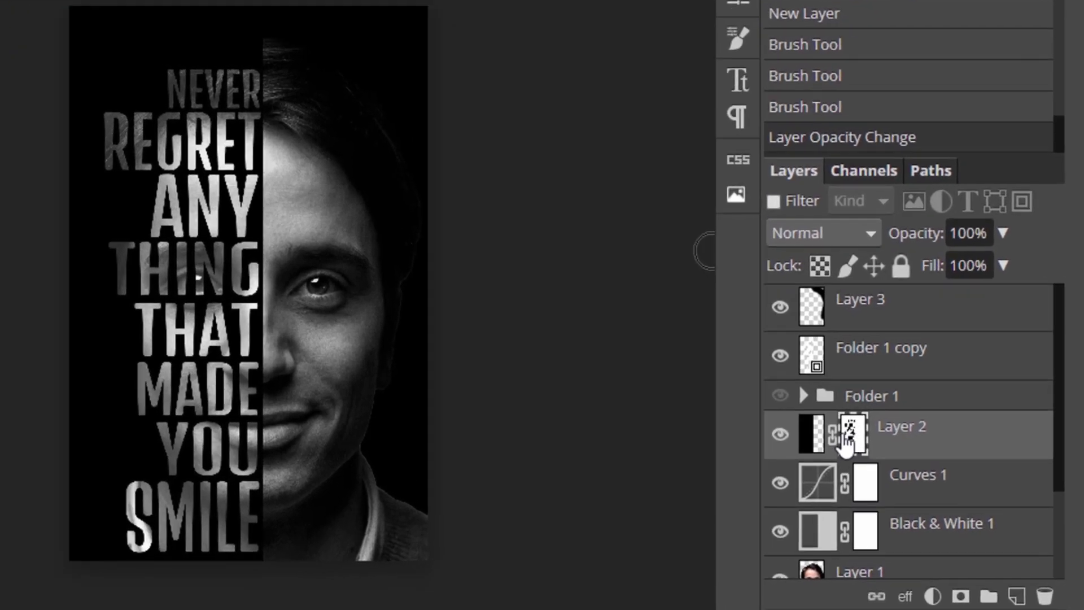
left_click(834, 435)
left_click(816, 443)
key("Left")
key("Left")
key("Left")
key("Left")
key("Left")
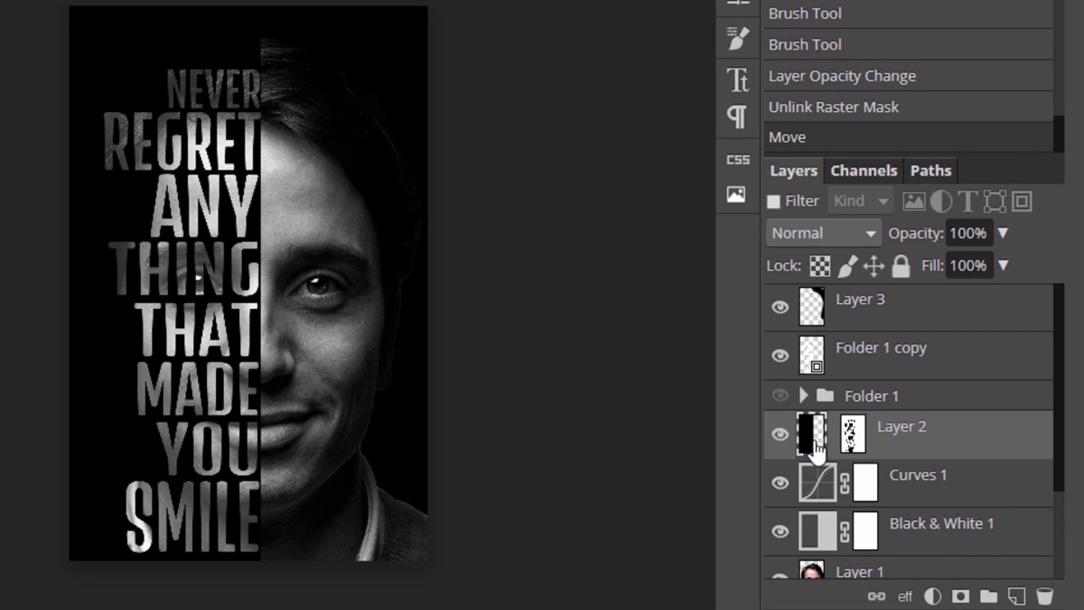
key("Left")
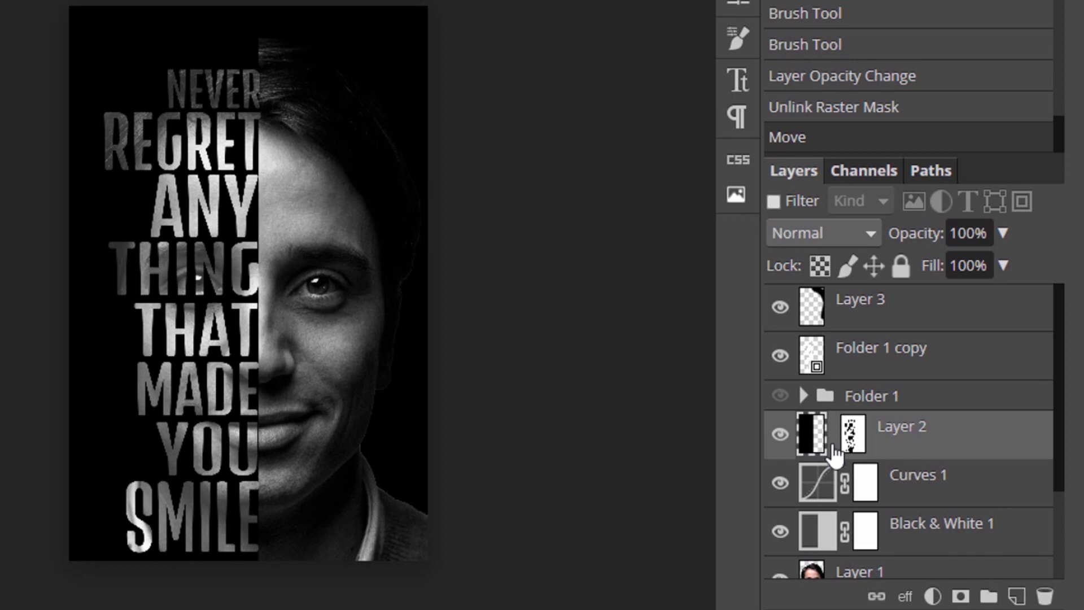